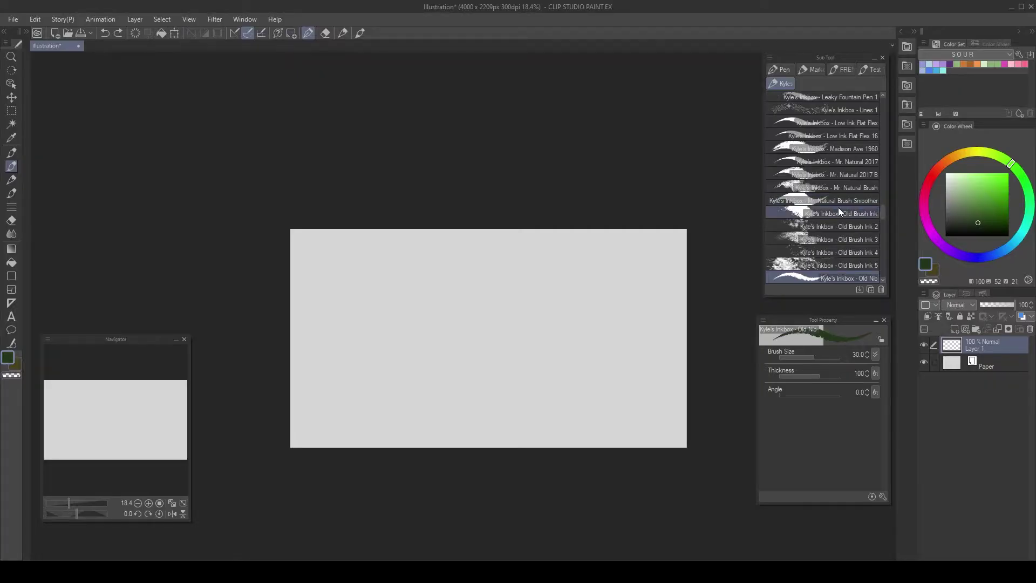
Step: Look through the Brush tool's groups, opening Kyle's Paintbox brushes
{"action": "left_click", "coordinate": [837, 208]}
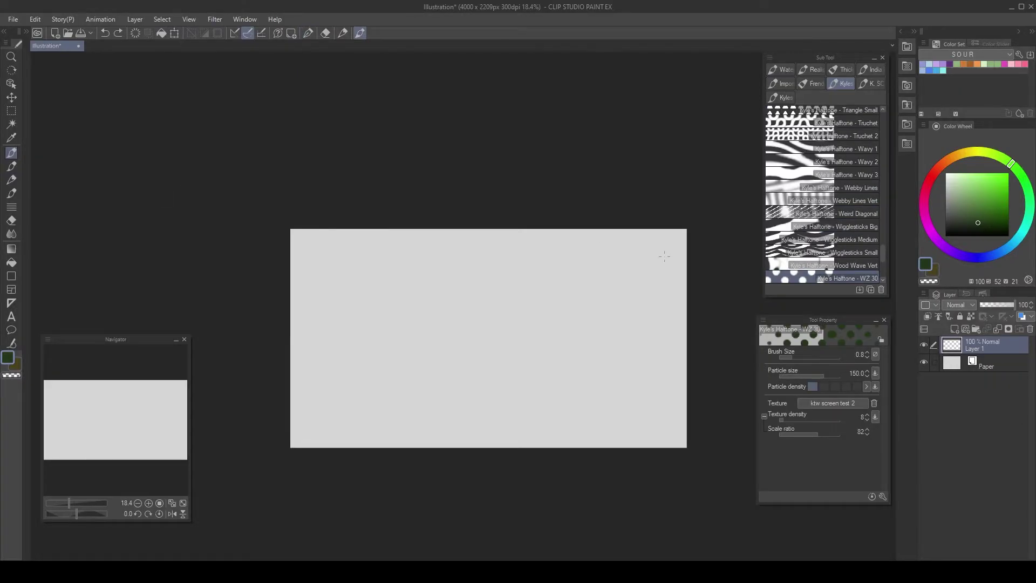
{"action": "left_click", "coordinate": [869, 82]}
{"action": "left_click", "coordinate": [782, 96]}
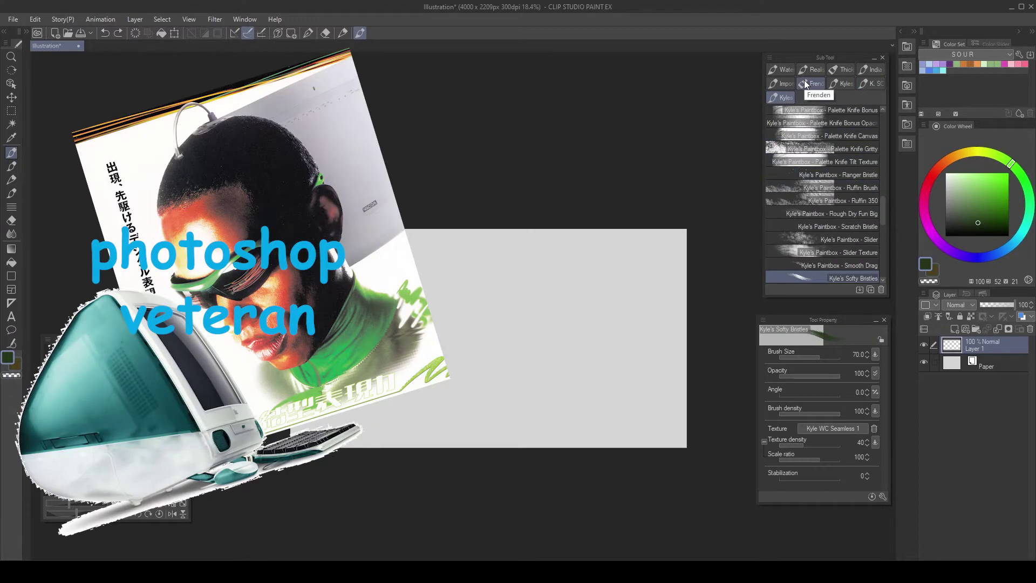
Step: Enlarge the canvas view to about 26% and move the Tool Property palette slightly closer to the Sub Tool palette
{"action": "key", "text": "alt+space"}
{"action": "left_click_drag", "start_coordinate": [642, 277], "coordinate": [696, 258]}
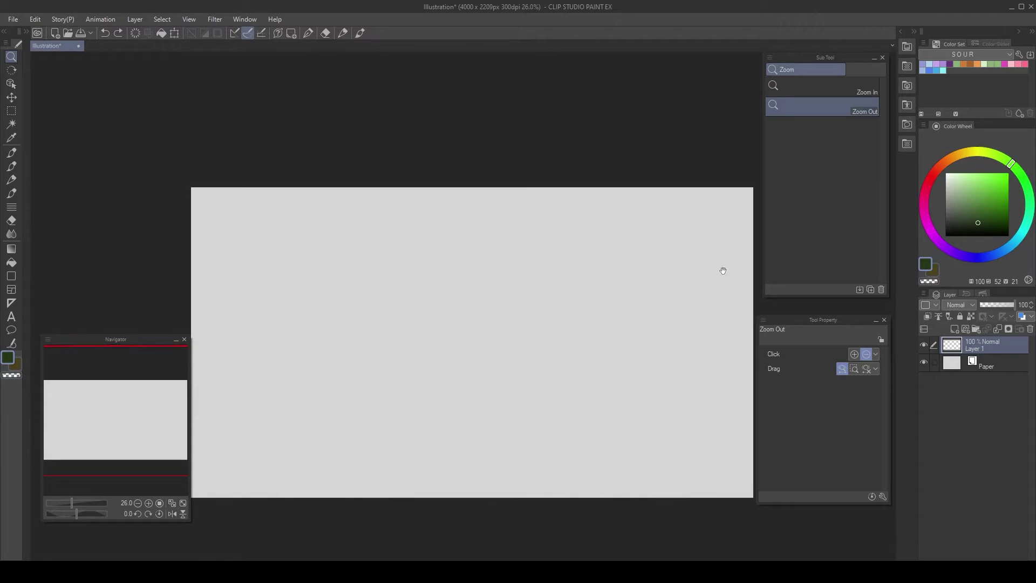
{"action": "left_click_drag", "start_coordinate": [799, 318], "coordinate": [803, 308]}
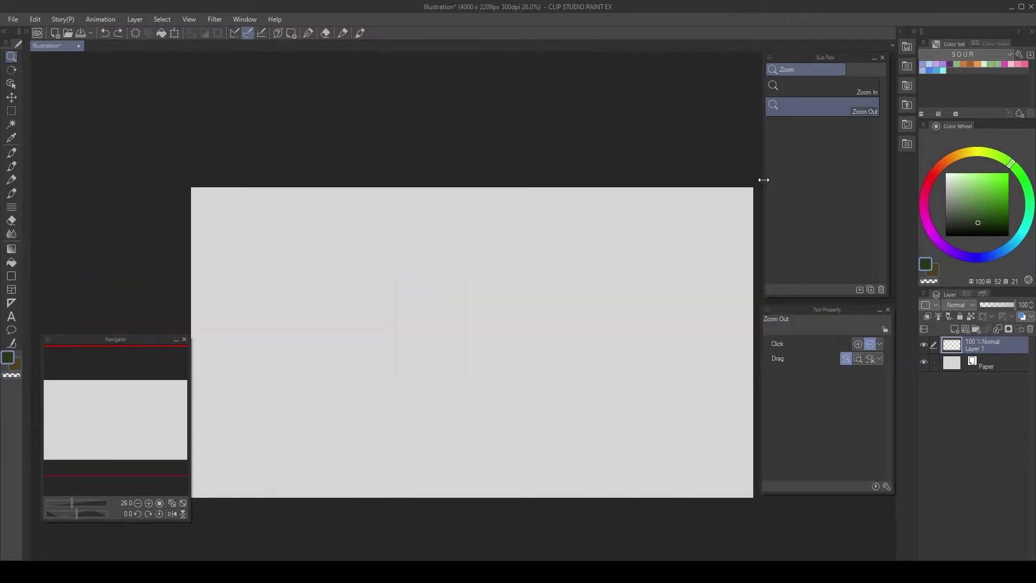
Step: Switch to the Pen tool and compare the settings of the Kyle's Inkbox Old Brush Ink brushes
{"action": "key", "text": "p"}
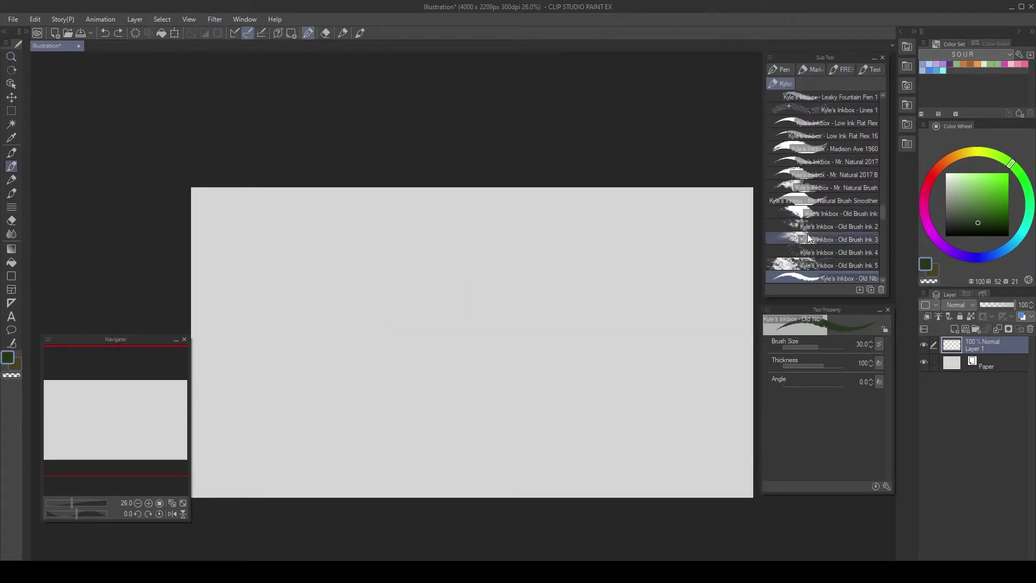
{"action": "left_click", "coordinate": [826, 245]}
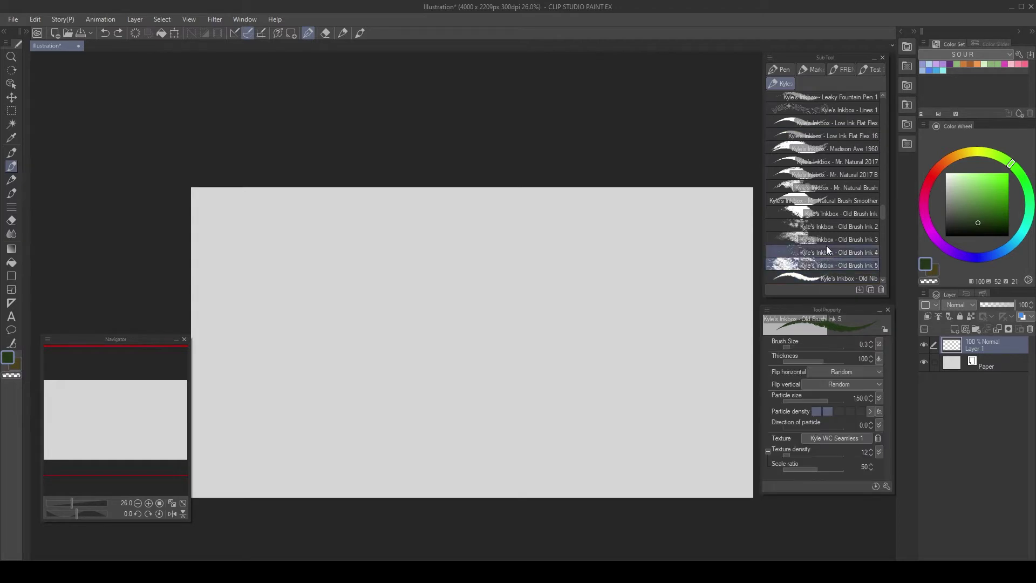
{"action": "left_click", "coordinate": [825, 213]}
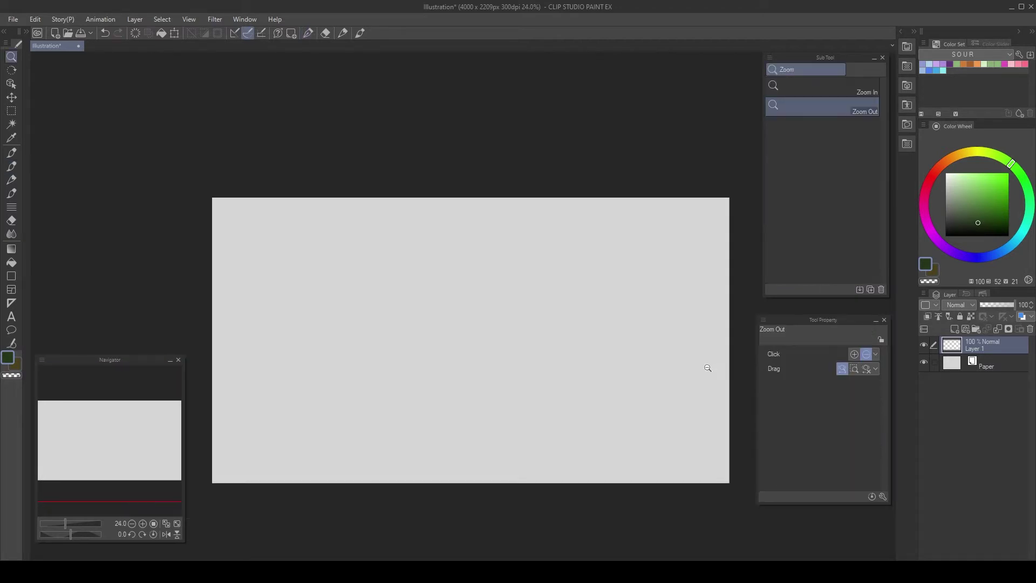
Step: Paint a zigzag test stroke on the canvas with the Test 4 brush at size 60, replacing the first attempt
{"action": "mouse_move", "coordinate": [697, 378]}
{"action": "left_mouse_down"}
{"action": "mouse_move", "coordinate": [702, 347]}
{"action": "mouse_move", "coordinate": [701, 370]}
{"action": "left_mouse_up"}
{"action": "key", "text": "p"}
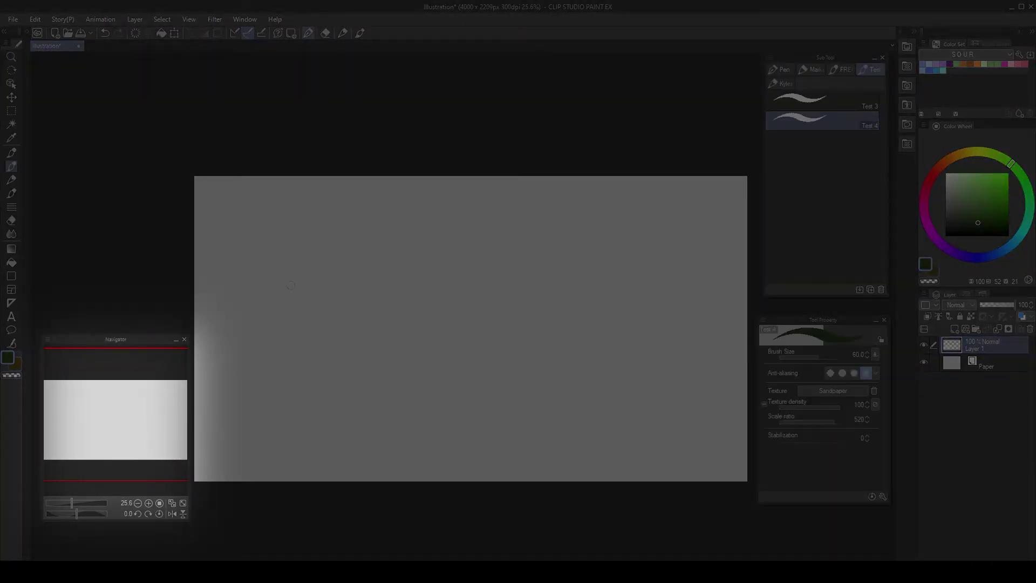
{"action": "mouse_move", "coordinate": [280, 253]}
{"action": "left_mouse_down"}
{"action": "mouse_move", "coordinate": [317, 369]}
{"action": "mouse_move", "coordinate": [407, 406]}
{"action": "left_mouse_up"}
{"action": "key", "text": "ctrl+z"}
{"action": "mouse_move", "coordinate": [410, 219]}
{"action": "left_mouse_down"}
{"action": "mouse_move", "coordinate": [324, 294]}
{"action": "mouse_move", "coordinate": [530, 343]}
{"action": "left_mouse_up"}
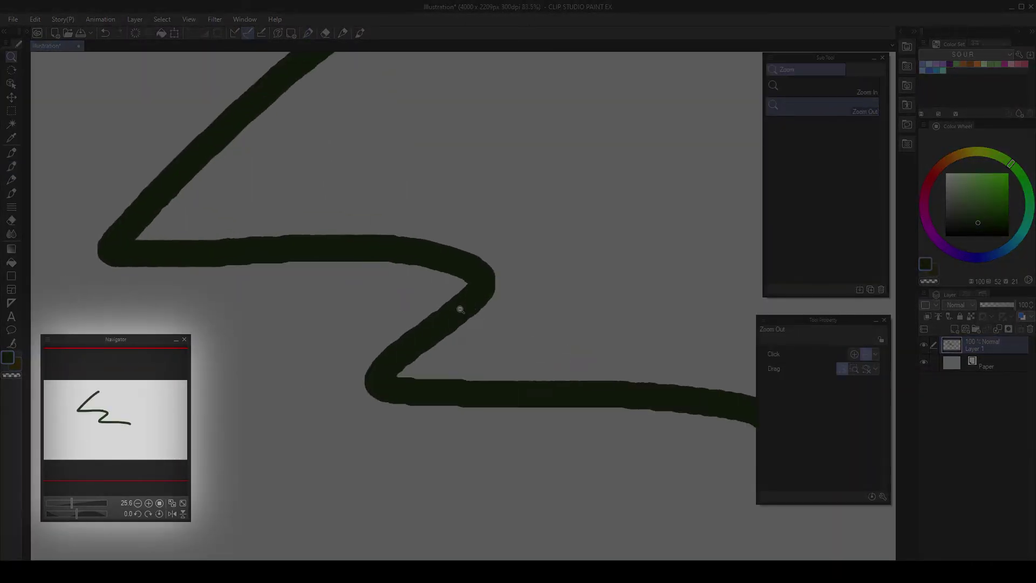
Step: Reduce the Test 4 brush size to 25 and paint two thinner wavy strokes beside the large zigzag
{"action": "left_click_drag", "start_coordinate": [460, 309], "coordinate": [372, 377]}
{"action": "key", "text": "bracketleft"}
{"action": "key", "text": "bracketleft"}
{"action": "key", "text": "bracketleft"}
{"action": "key", "text": "bracketleft"}
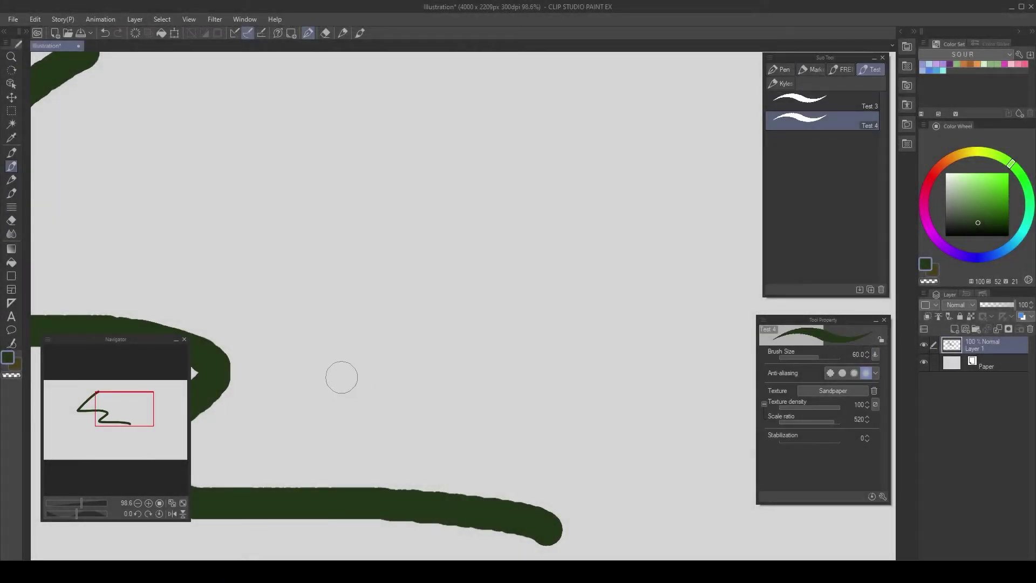
{"action": "mouse_move", "coordinate": [331, 406]}
{"action": "left_mouse_down"}
{"action": "mouse_move", "coordinate": [421, 377]}
{"action": "mouse_move", "coordinate": [485, 404]}
{"action": "mouse_move", "coordinate": [497, 448]}
{"action": "left_mouse_up"}
{"action": "mouse_move", "coordinate": [457, 316]}
{"action": "left_mouse_down"}
{"action": "mouse_move", "coordinate": [493, 327]}
{"action": "mouse_move", "coordinate": [561, 437]}
{"action": "left_mouse_up"}
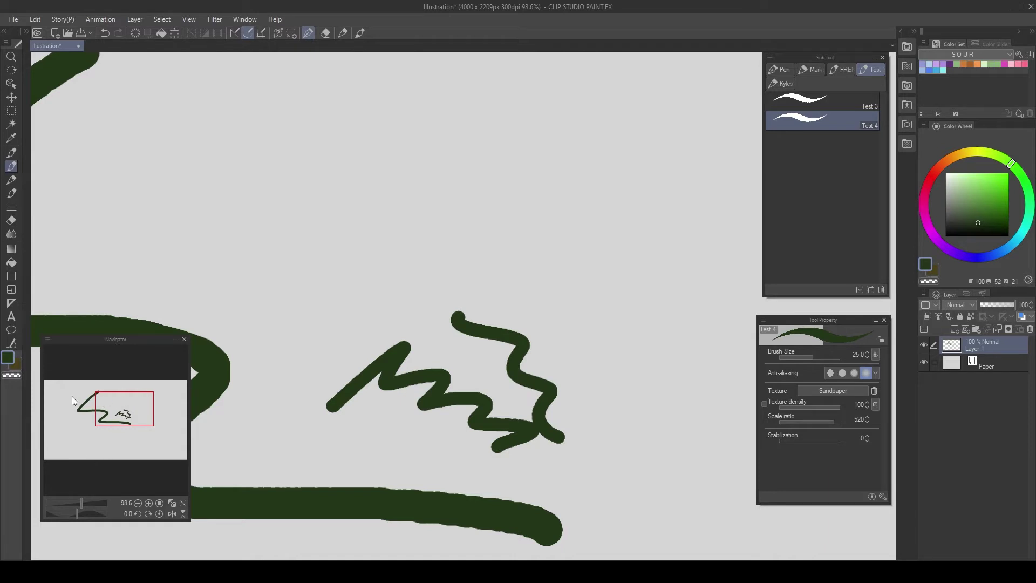
{"action": "key", "text": "alt+space"}
{"action": "left_click_drag", "start_coordinate": [555, 292], "coordinate": [502, 328]}
{"action": "key", "text": "space"}
{"action": "left_click_drag", "start_coordinate": [555, 349], "coordinate": [530, 363]}
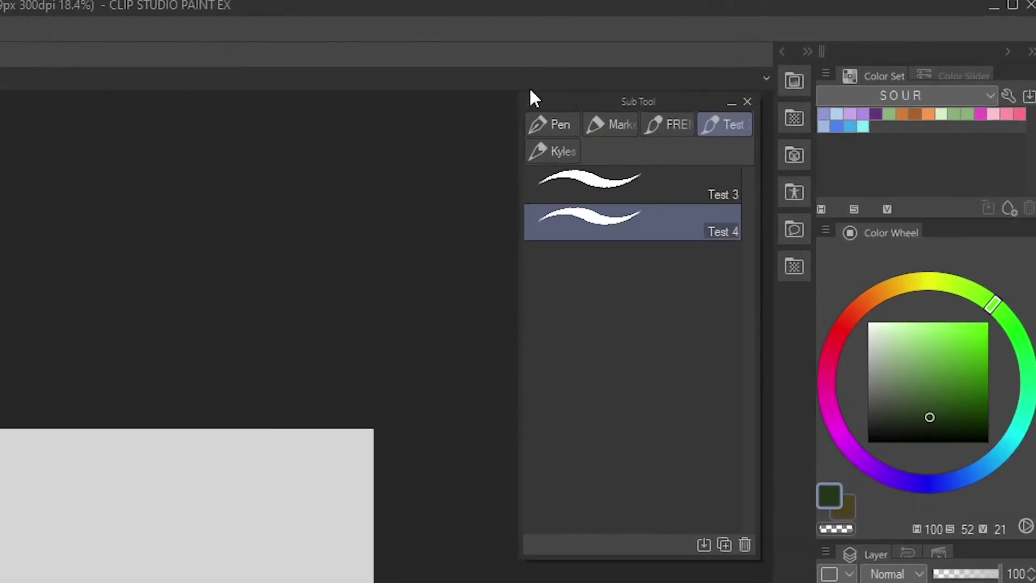
Step: Look through each of the Pen tool's sub tool groups and compare them with the Pencil tool's groups
{"action": "left_click", "coordinate": [549, 123]}
{"action": "left_click", "coordinate": [608, 122]}
{"action": "left_click", "coordinate": [667, 125]}
{"action": "left_click", "coordinate": [723, 128]}
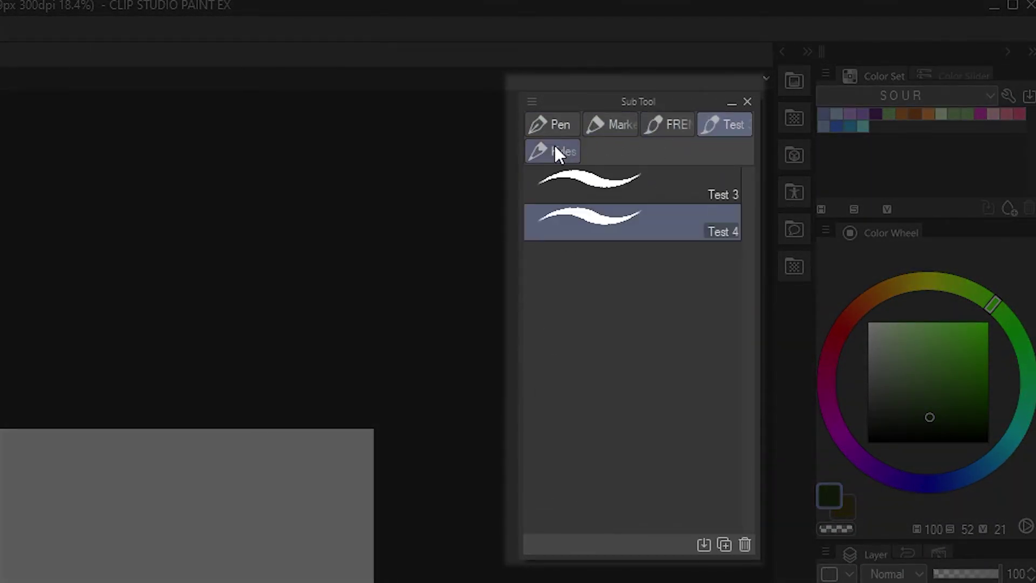
{"action": "left_click", "coordinate": [554, 145]}
{"action": "key", "text": "p"}
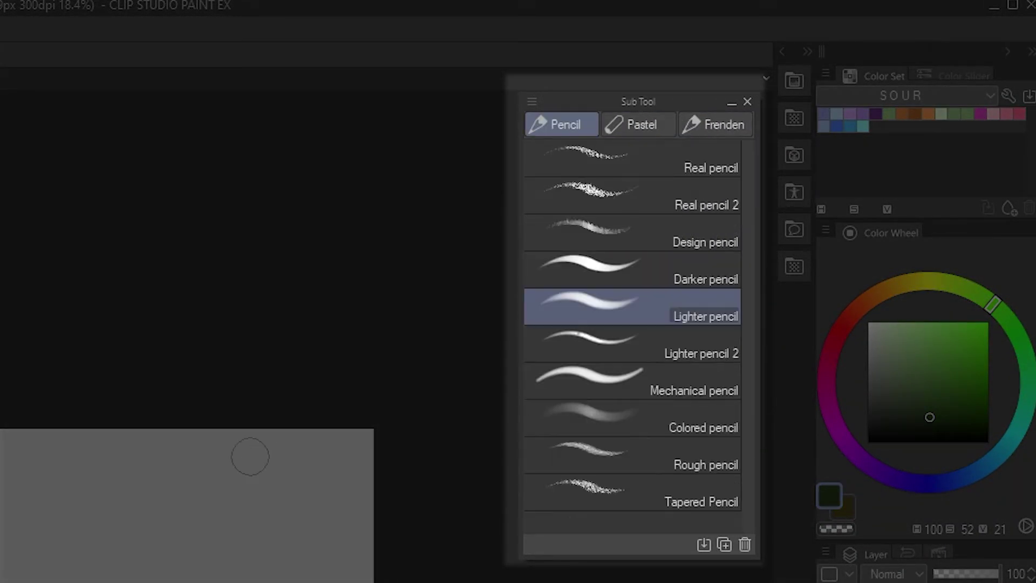
{"action": "key", "text": "p"}
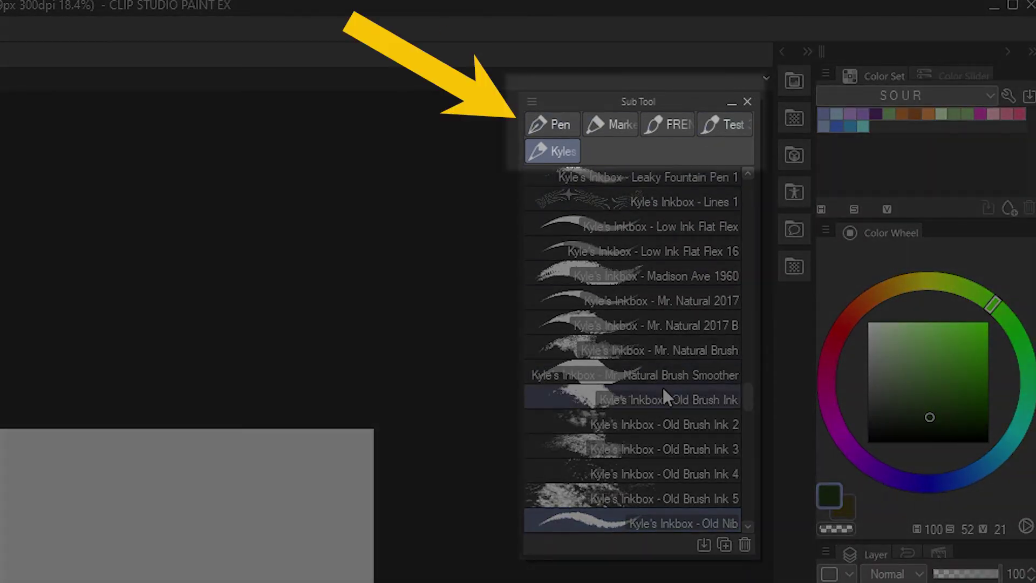
Step: Switch to the Brush tool and look through its sub tool groups, including Kyle's halftone and Paintbox brushes
{"action": "key", "text": "b"}
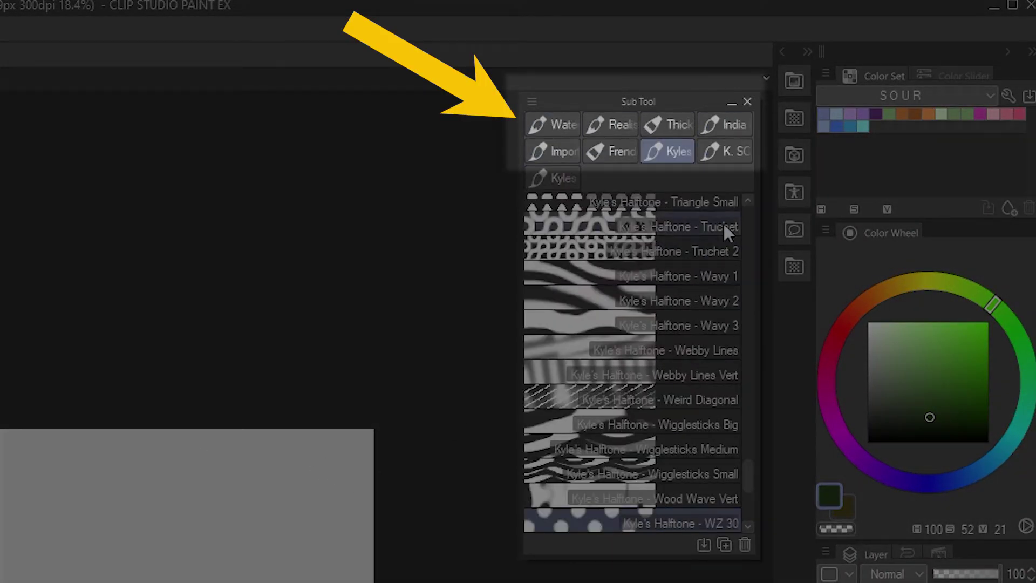
{"action": "left_click", "coordinate": [722, 146]}
{"action": "left_click", "coordinate": [555, 173]}
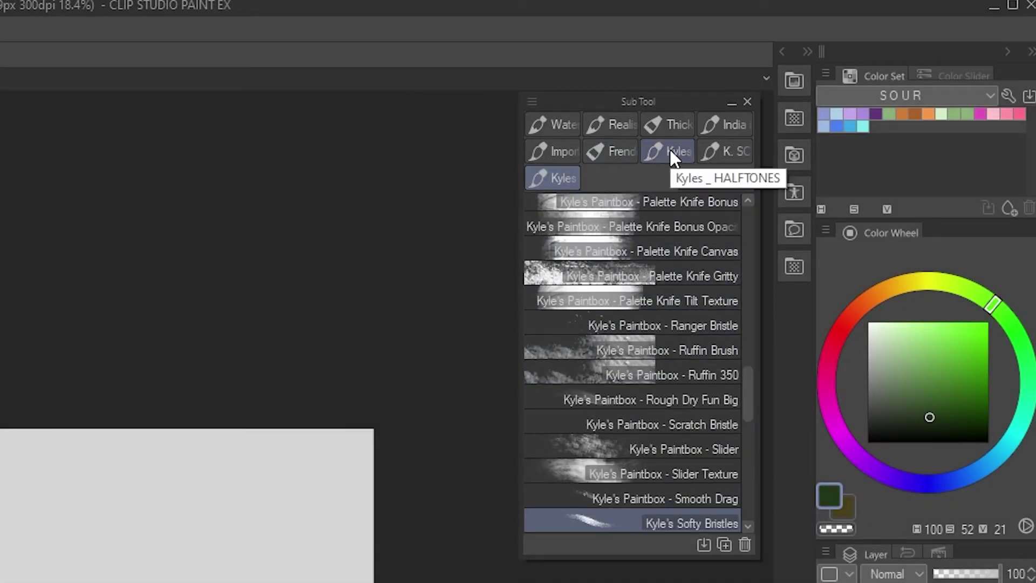
{"action": "key", "text": "alt+space"}
{"action": "left_click_drag", "start_coordinate": [290, 513], "coordinate": [307, 516]}
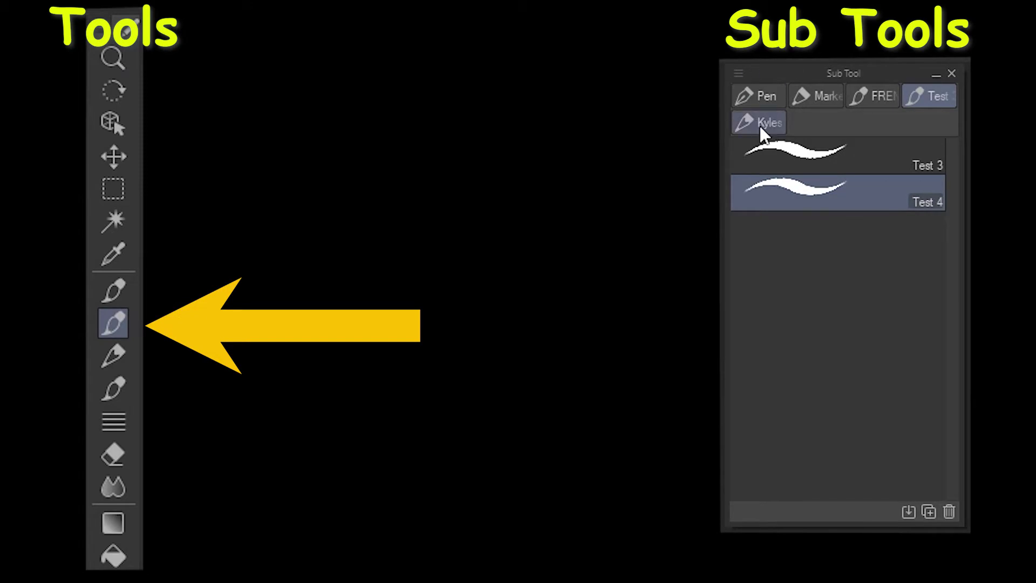
Step: Review the Pen tool's sub tool groups one by one, from Kyle's brushes through Pen and Marker to Test
{"action": "left_click", "coordinate": [760, 125]}
{"action": "left_click", "coordinate": [760, 95]}
{"action": "left_click", "coordinate": [809, 92]}
{"action": "left_click", "coordinate": [870, 92]}
{"action": "left_click", "coordinate": [924, 95]}
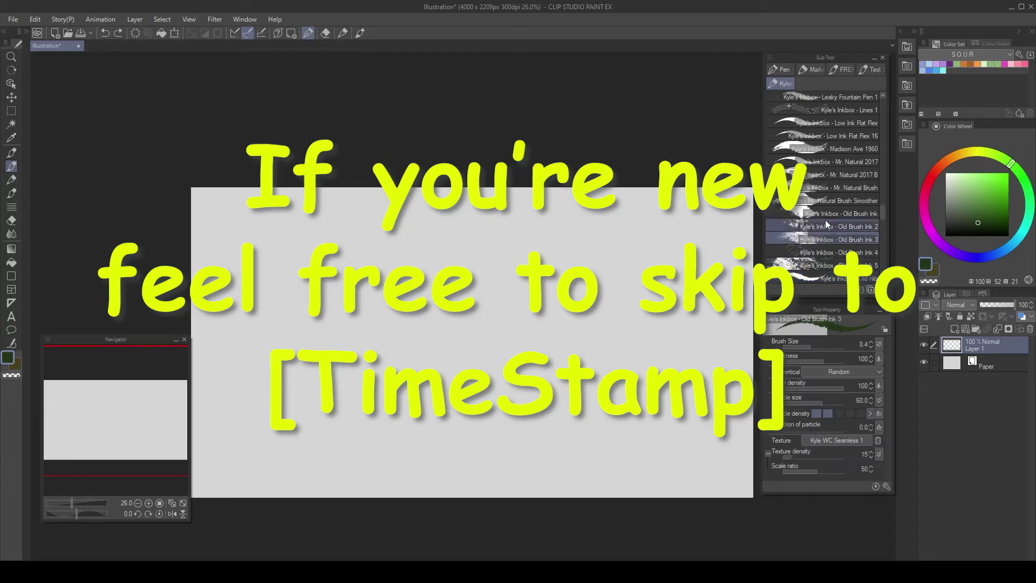
Step: Select several Kyle's Inkbox brushes, including Mr. Natural Brush Smoother, and compare their tool properties
{"action": "left_click", "coordinate": [824, 200]}
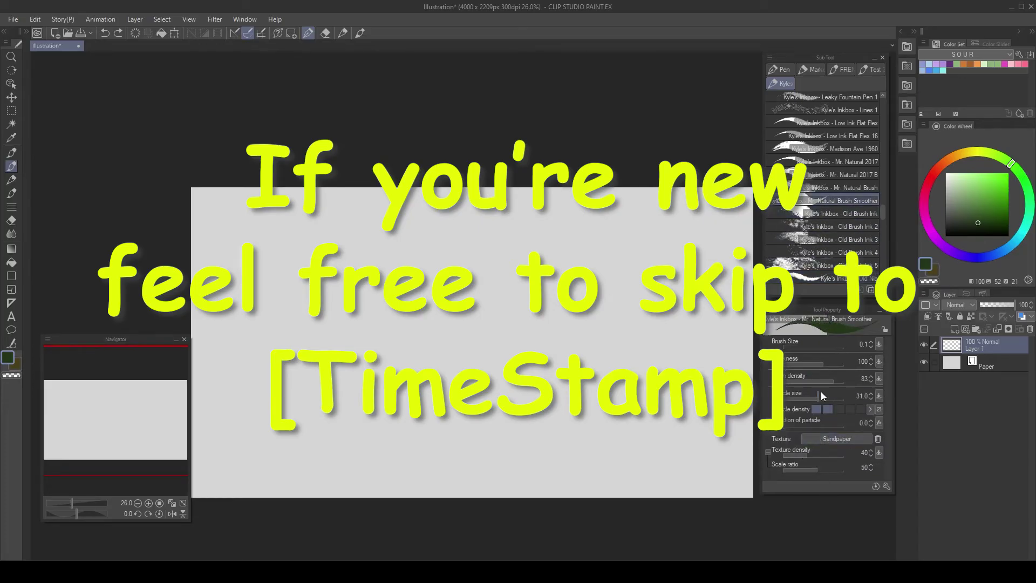
{"action": "left_click", "coordinate": [826, 276]}
{"action": "left_click", "coordinate": [825, 239]}
{"action": "left_click", "coordinate": [824, 198]}
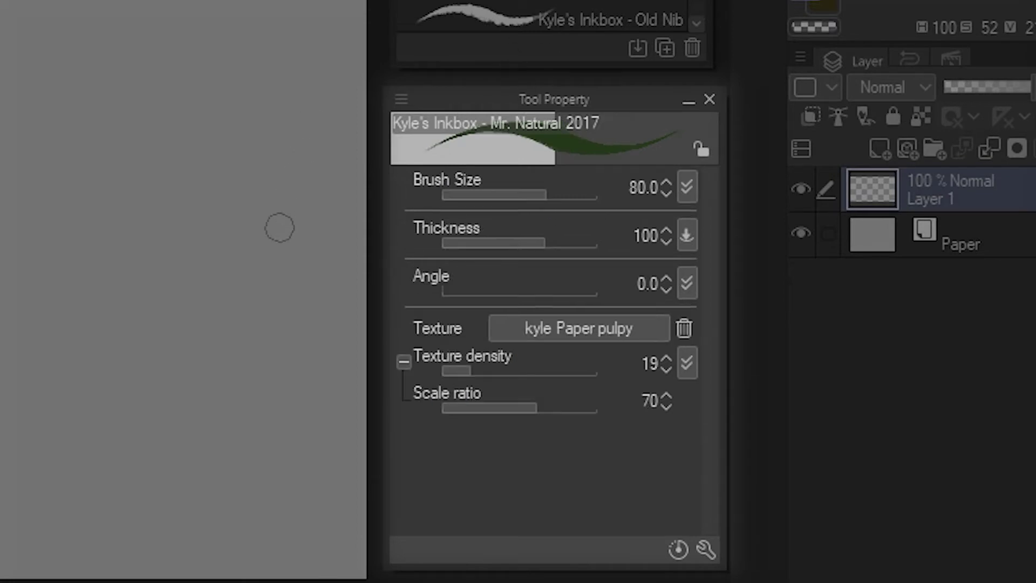
Step: Switch to the Brush tool and compare the properties of brushes in different Kyle's groups
{"action": "key", "text": "b"}
{"action": "key", "text": "period"}
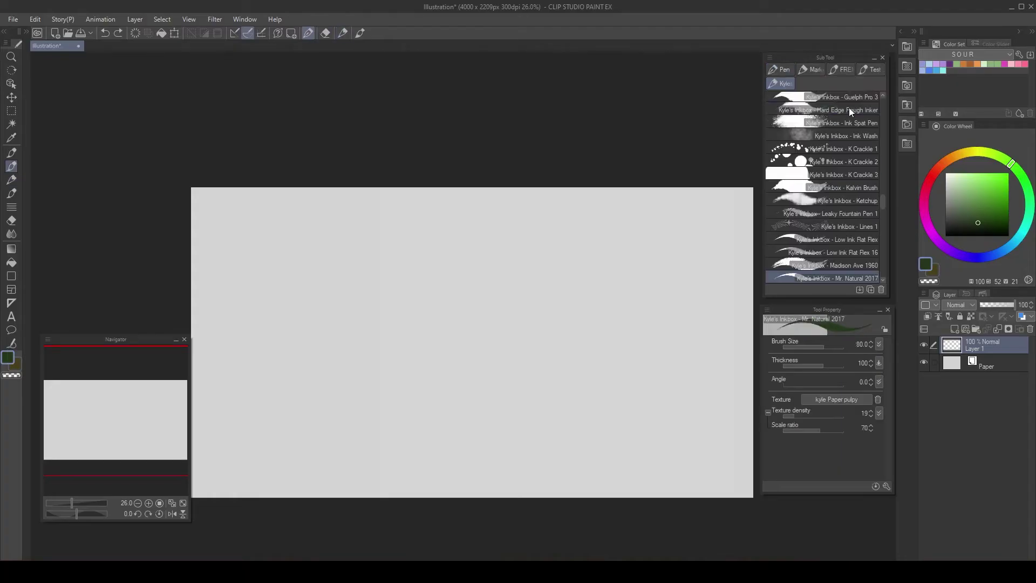
{"action": "left_click", "coordinate": [846, 84]}
{"action": "left_click", "coordinate": [843, 83]}
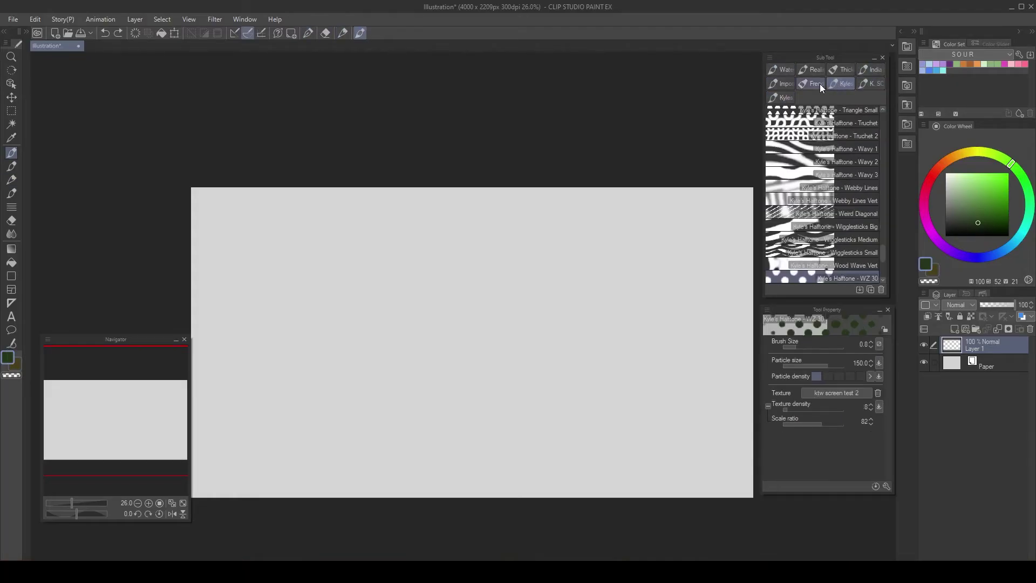
{"action": "left_click", "coordinate": [789, 95]}
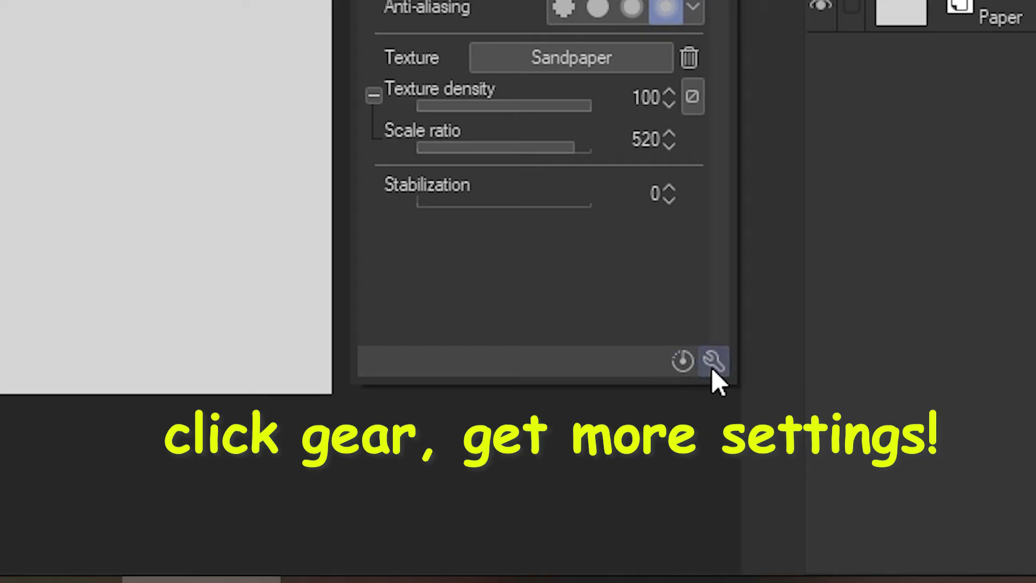
Step: Open the Test 4 brush's detailed settings and inspect the Spraying effect options
{"action": "left_click", "coordinate": [711, 367]}
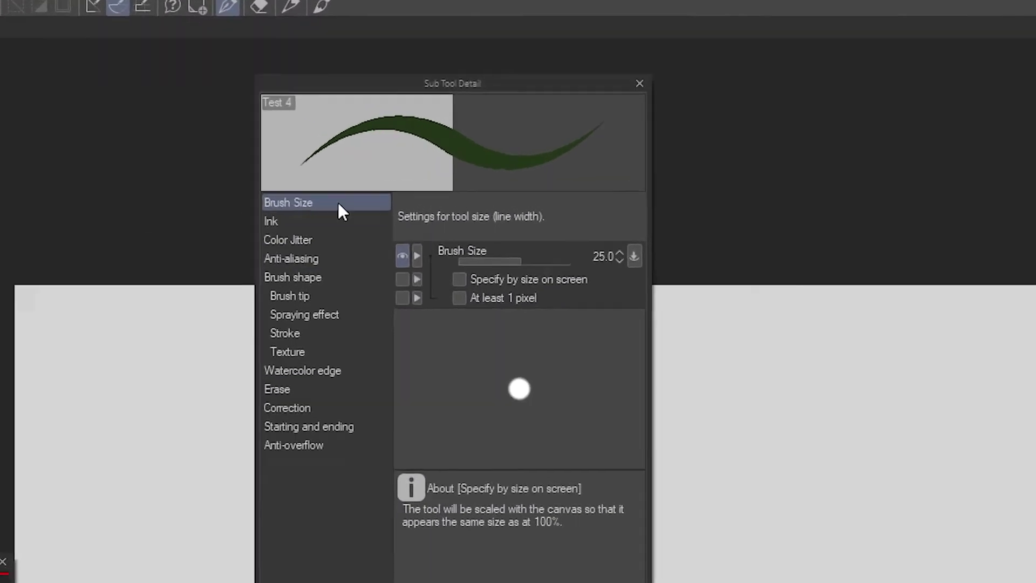
{"action": "left_click", "coordinate": [324, 395]}
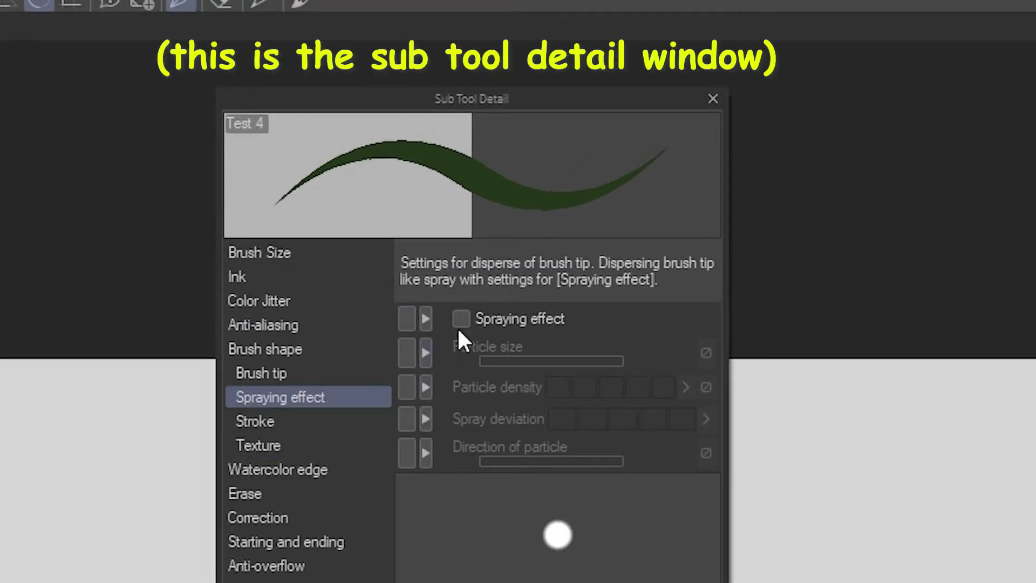
{"action": "mouse_move", "coordinate": [407, 318]}
{"action": "left_mouse_down"}
{"action": "mouse_move", "coordinate": [405, 448]}
{"action": "mouse_move", "coordinate": [407, 317]}
{"action": "left_mouse_up"}
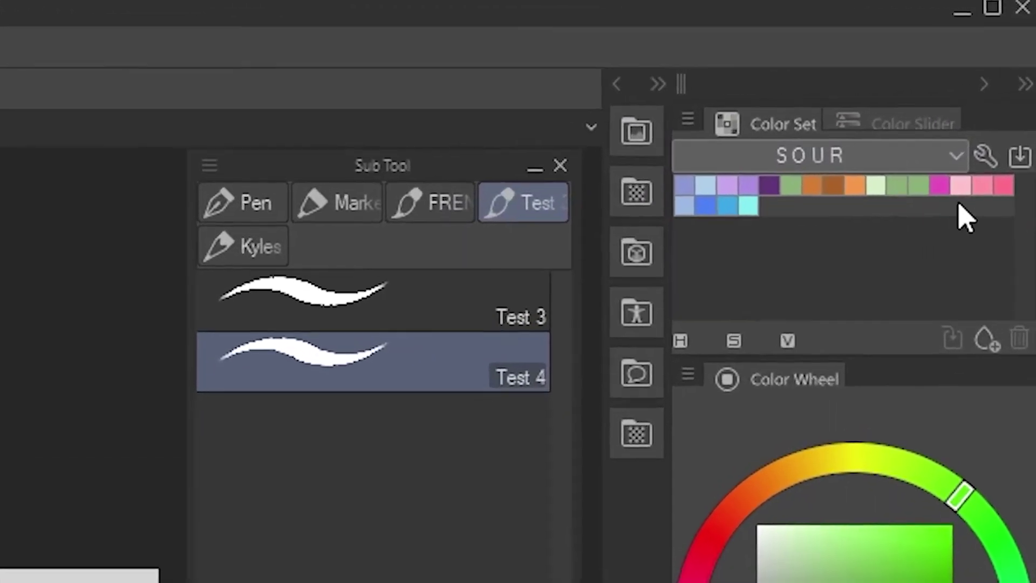
Step: Pick the dark purple swatch from the SOUR color set and paint a short zigzag on the canvas
{"action": "left_click", "coordinate": [865, 156]}
{"action": "left_click", "coordinate": [846, 155]}
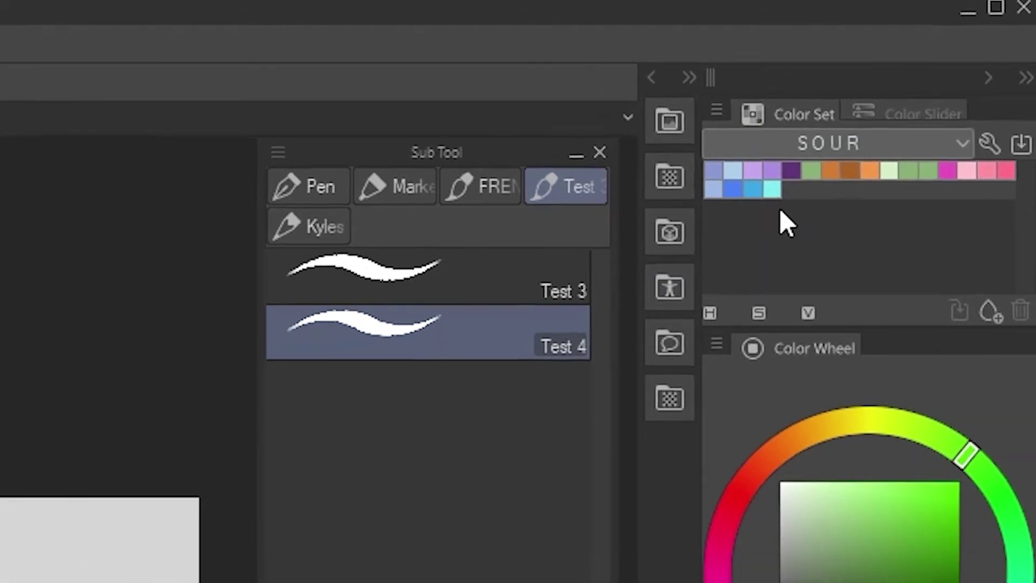
{"action": "left_click", "coordinate": [717, 211]}
{"action": "left_click", "coordinate": [851, 130]}
{"action": "left_click_drag", "start_coordinate": [577, 224], "coordinate": [603, 314]}
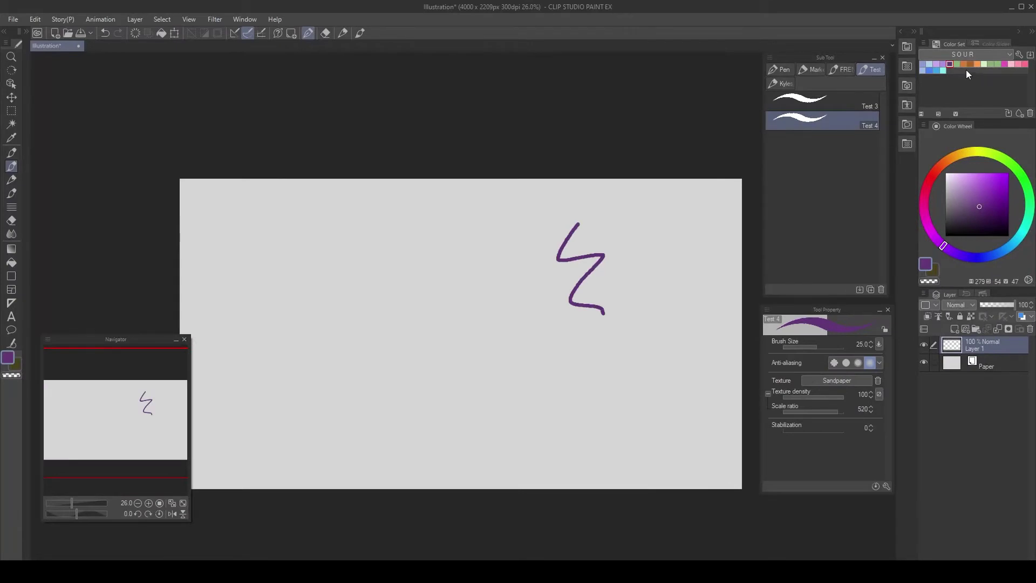
Step: Paint three zigzags with green swatches from the SOUR color set, and another stroke with the orange swatch
{"action": "left_click", "coordinate": [866, 130]}
{"action": "left_click_drag", "start_coordinate": [584, 265], "coordinate": [620, 339]}
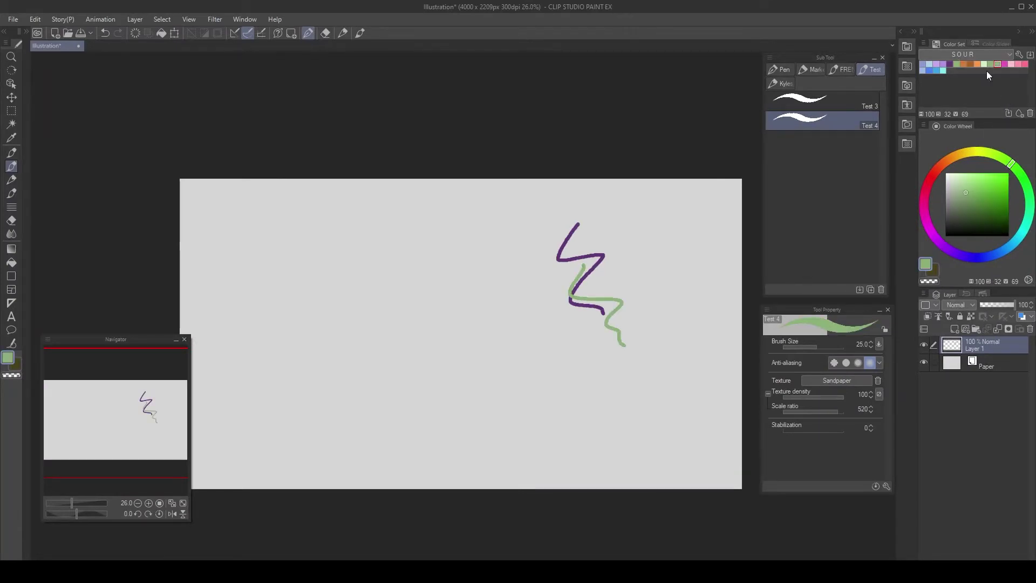
{"action": "left_click_drag", "start_coordinate": [626, 261], "coordinate": [643, 339]}
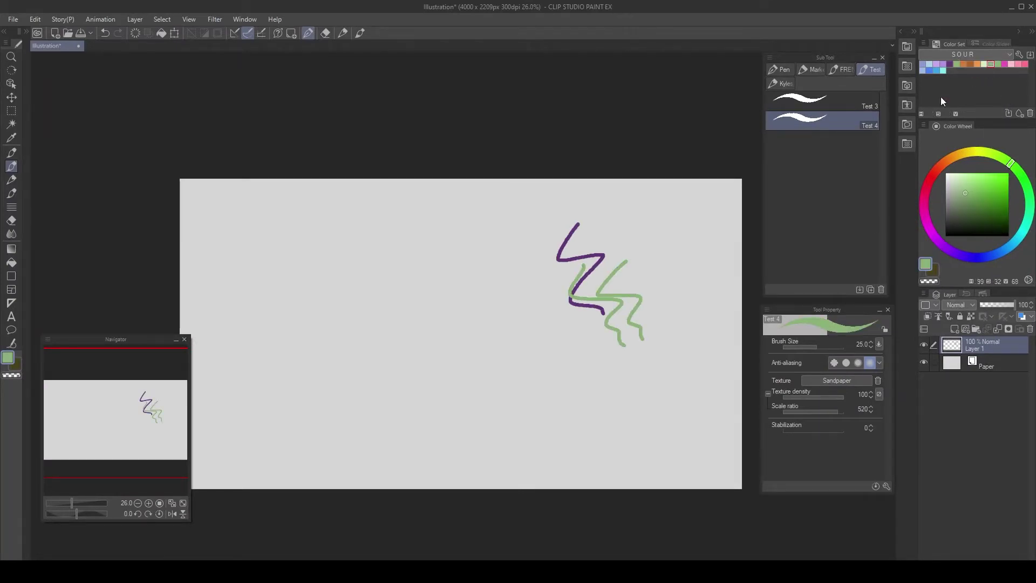
{"action": "mouse_move", "coordinate": [642, 254]}
{"action": "left_mouse_down"}
{"action": "mouse_move", "coordinate": [658, 269]}
{"action": "mouse_move", "coordinate": [647, 332]}
{"action": "left_mouse_up"}
{"action": "left_click", "coordinate": [976, 65]}
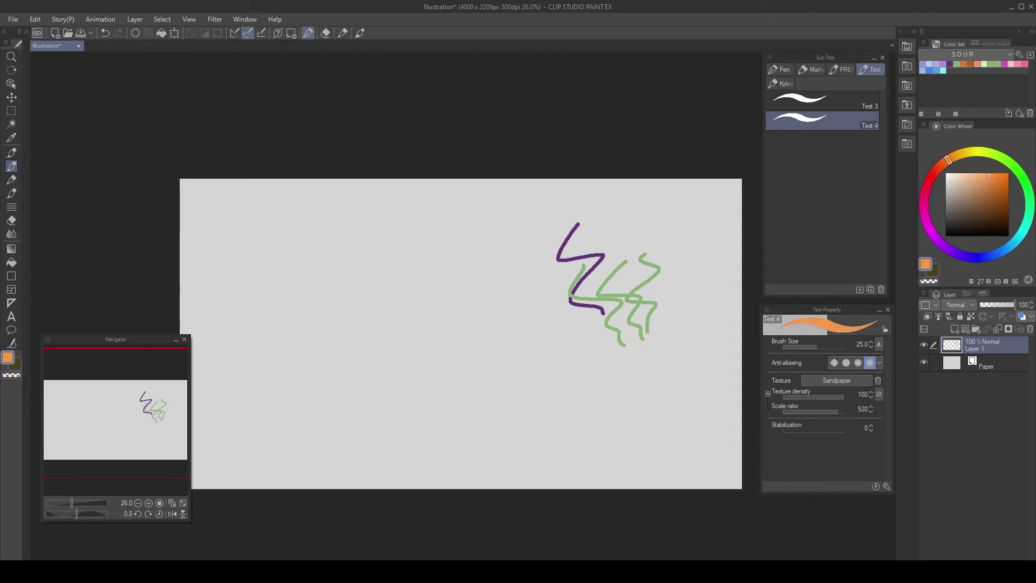
{"action": "mouse_move", "coordinate": [690, 249]}
{"action": "left_mouse_down"}
{"action": "mouse_move", "coordinate": [654, 278]}
{"action": "mouse_move", "coordinate": [673, 325]}
{"action": "mouse_move", "coordinate": [649, 347]}
{"action": "left_mouse_up"}
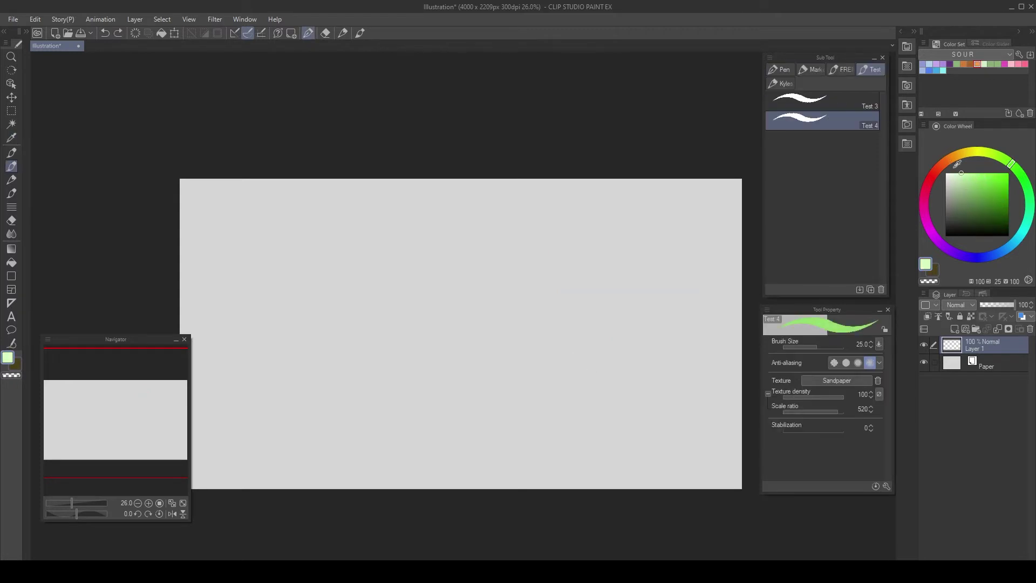
Step: Set the drawing color to saturation 24 and brightness 72 on the Color Wheel and sweep its hue around the ring
{"action": "mouse_move", "coordinate": [955, 172]}
{"action": "left_mouse_down"}
{"action": "mouse_move", "coordinate": [999, 237]}
{"action": "mouse_move", "coordinate": [1005, 178]}
{"action": "mouse_move", "coordinate": [955, 170]}
{"action": "mouse_move", "coordinate": [952, 235]}
{"action": "mouse_move", "coordinate": [998, 183]}
{"action": "mouse_move", "coordinate": [960, 191]}
{"action": "left_mouse_up"}
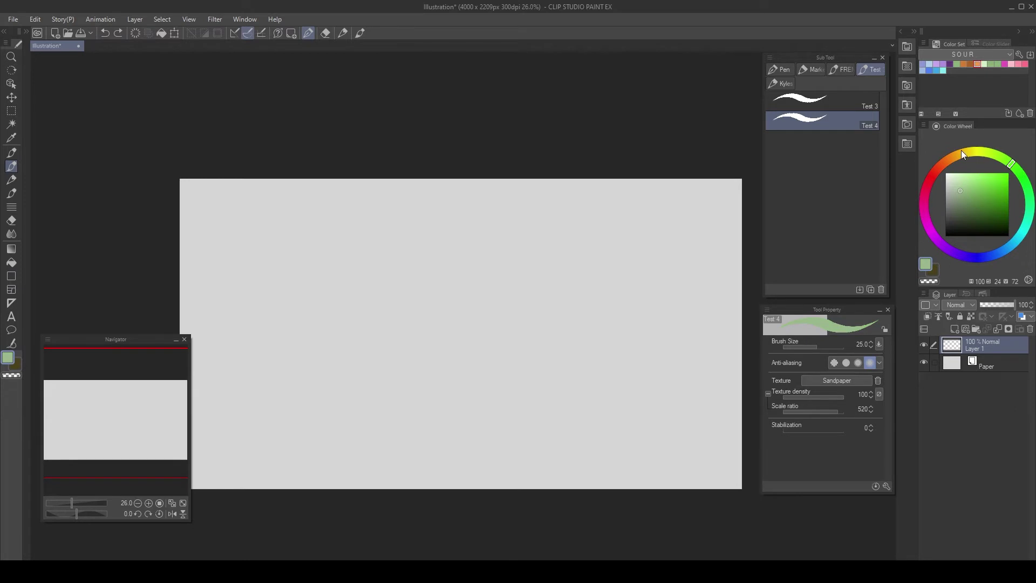
{"action": "mouse_move", "coordinate": [962, 154]}
{"action": "left_mouse_down"}
{"action": "mouse_move", "coordinate": [930, 220]}
{"action": "mouse_move", "coordinate": [920, 210]}
{"action": "left_mouse_up"}
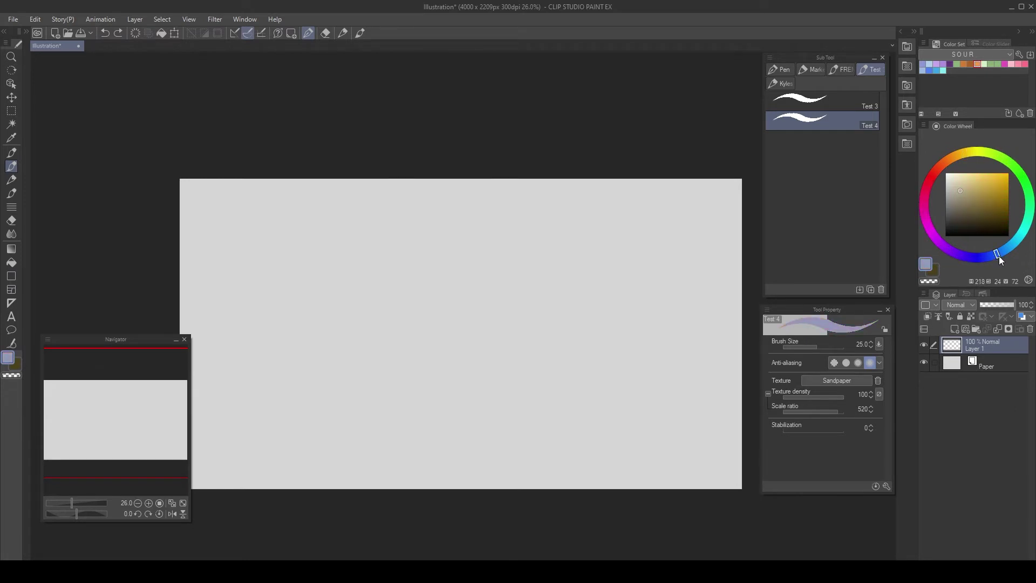
Step: Set the drawing color to hue 207, saturation 7 and brightness 84 on the Color Wheel
{"action": "left_click_drag", "start_coordinate": [999, 256], "coordinate": [1005, 249]}
{"action": "left_click_drag", "start_coordinate": [981, 216], "coordinate": [949, 183]}
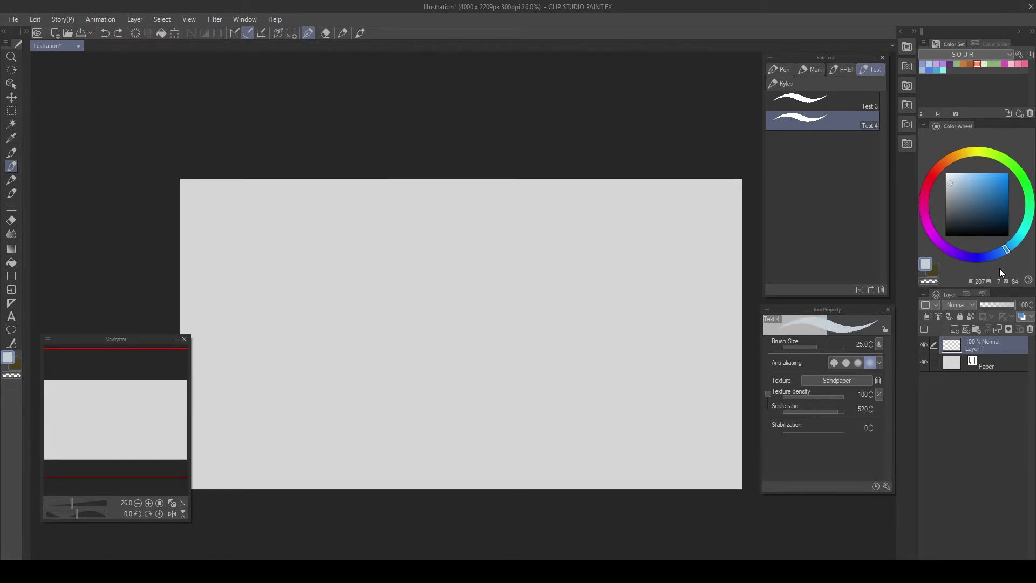
{"action": "left_click_drag", "start_coordinate": [628, 329], "coordinate": [637, 310]}
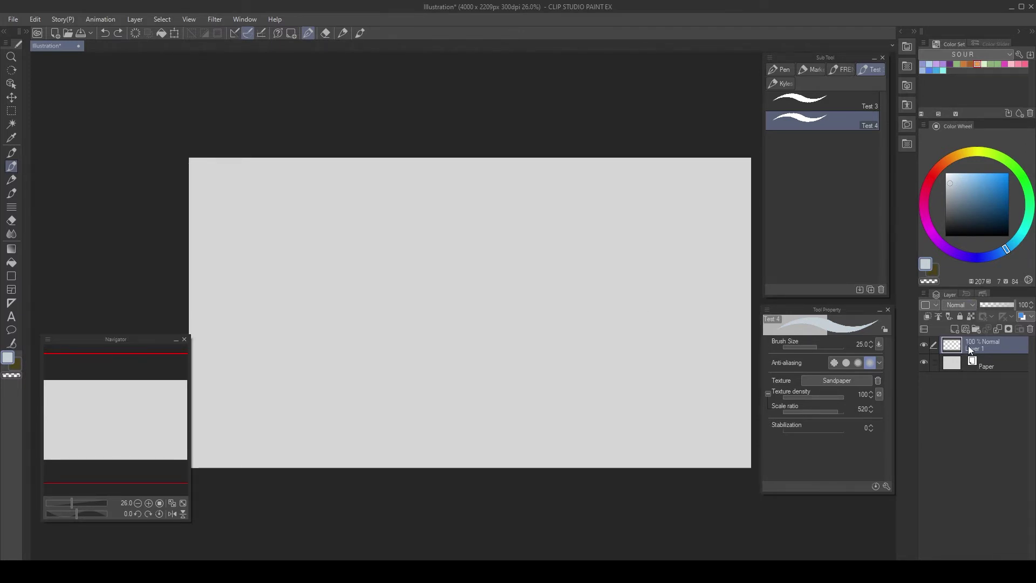
{"action": "key", "text": "ctrl+shift+n"}
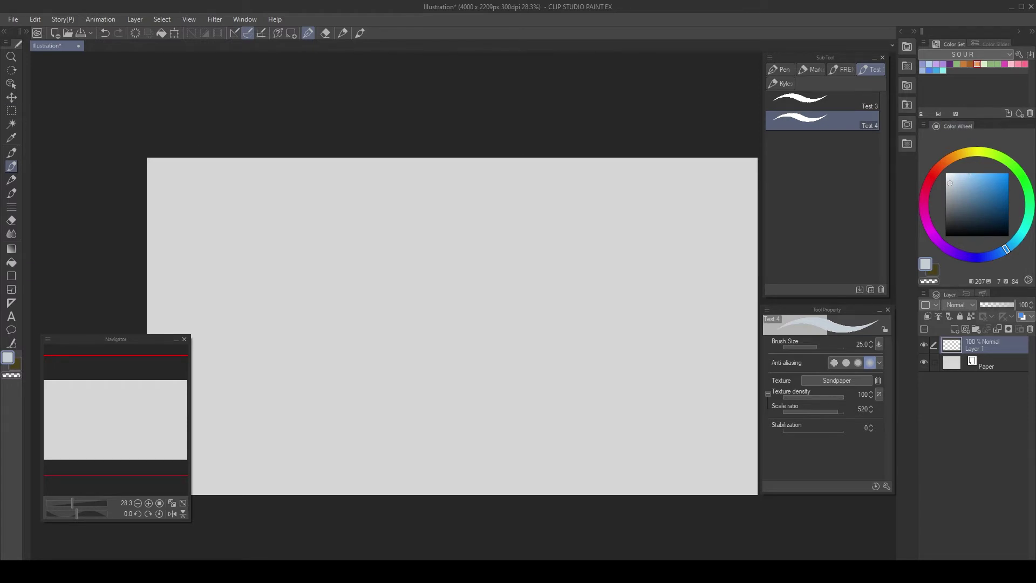
{"action": "scroll", "coordinate": [564, 211], "scroll_direction": "down", "scroll_amount": 1}
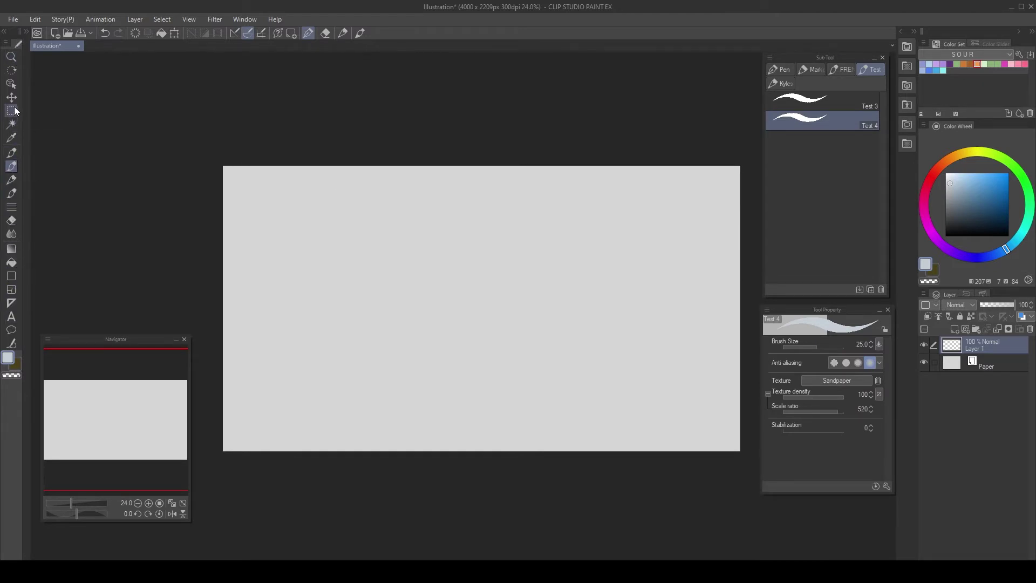
Step: Try short test strokes on the canvas with the Test 4 brush and the Diag Left screentone brush
{"action": "key", "text": "w"}
{"action": "left_click_drag", "start_coordinate": [410, 272], "coordinate": [369, 294]}
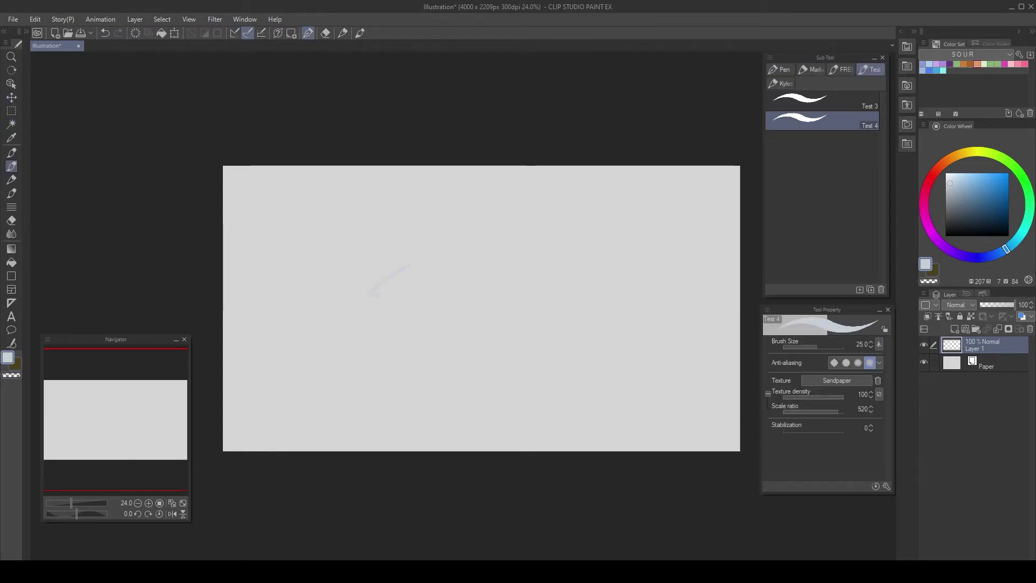
{"action": "key", "text": "ctrl+z"}
{"action": "key", "text": "p"}
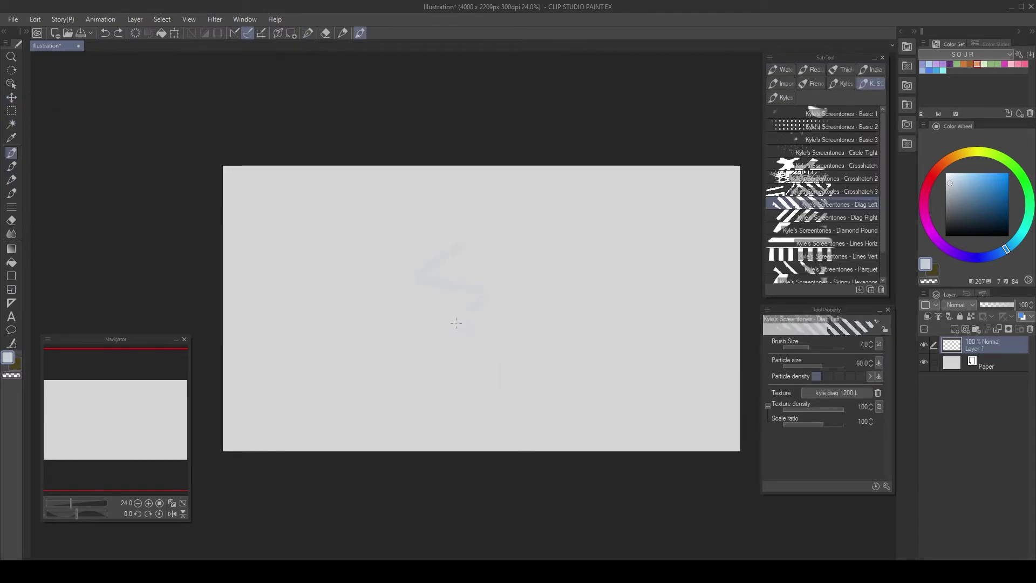
Step: Set the drawing color to saturation 39 and brightness 57, and paint a stroke on the canvas with the Test 4 brush
{"action": "left_click", "coordinate": [969, 200]}
{"action": "key", "text": "b"}
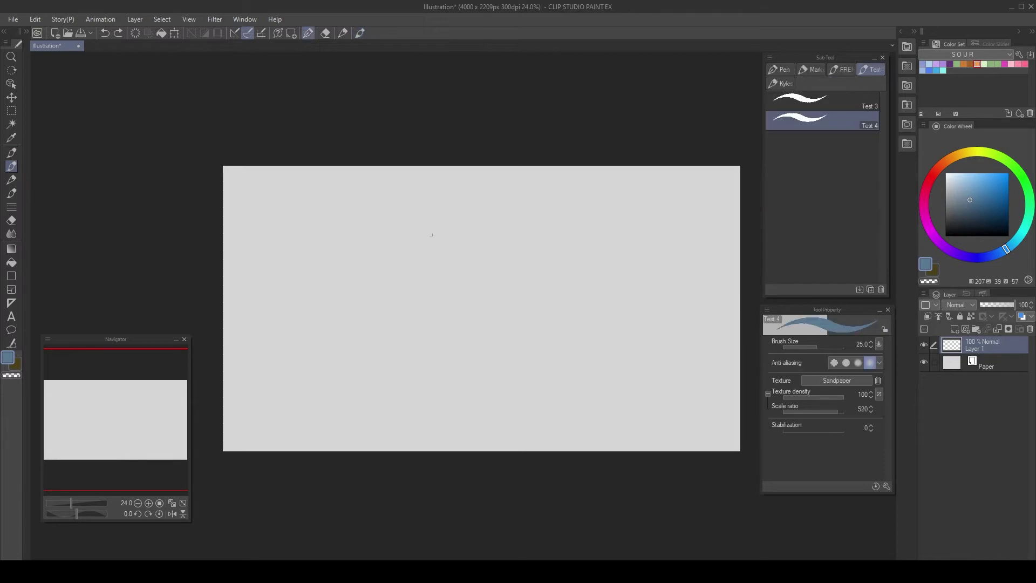
{"action": "mouse_move", "coordinate": [415, 227]}
{"action": "left_mouse_down"}
{"action": "mouse_move", "coordinate": [399, 253]}
{"action": "mouse_move", "coordinate": [490, 312]}
{"action": "mouse_move", "coordinate": [523, 347]}
{"action": "left_mouse_up"}
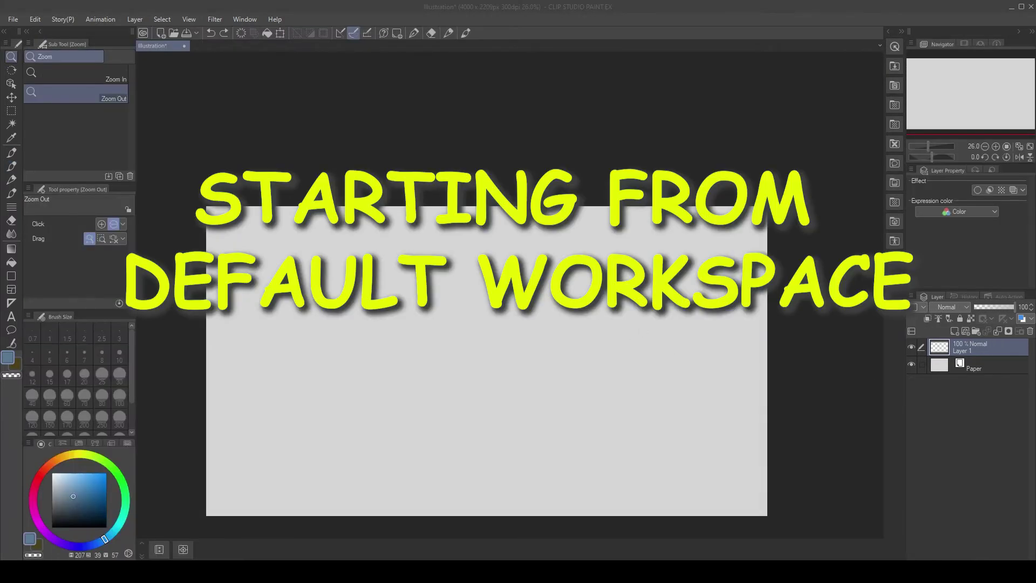
{"action": "left_click", "coordinate": [669, 193]}
{"action": "left_click_drag", "start_coordinate": [555, 181], "coordinate": [592, 144]}
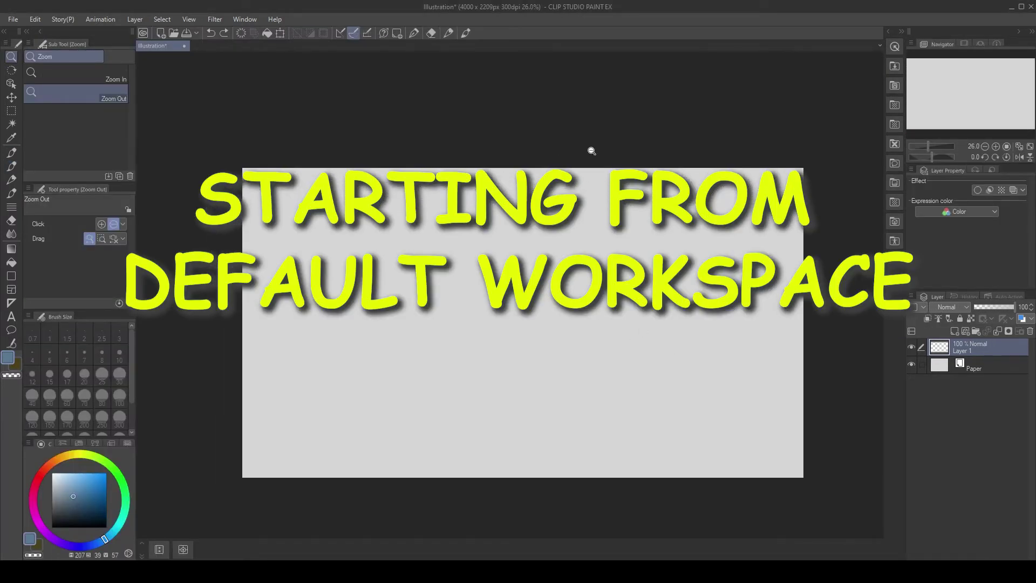
{"action": "left_click_drag", "start_coordinate": [596, 203], "coordinate": [598, 203]}
{"action": "scroll", "coordinate": [598, 203], "scroll_direction": "down", "scroll_amount": 1}
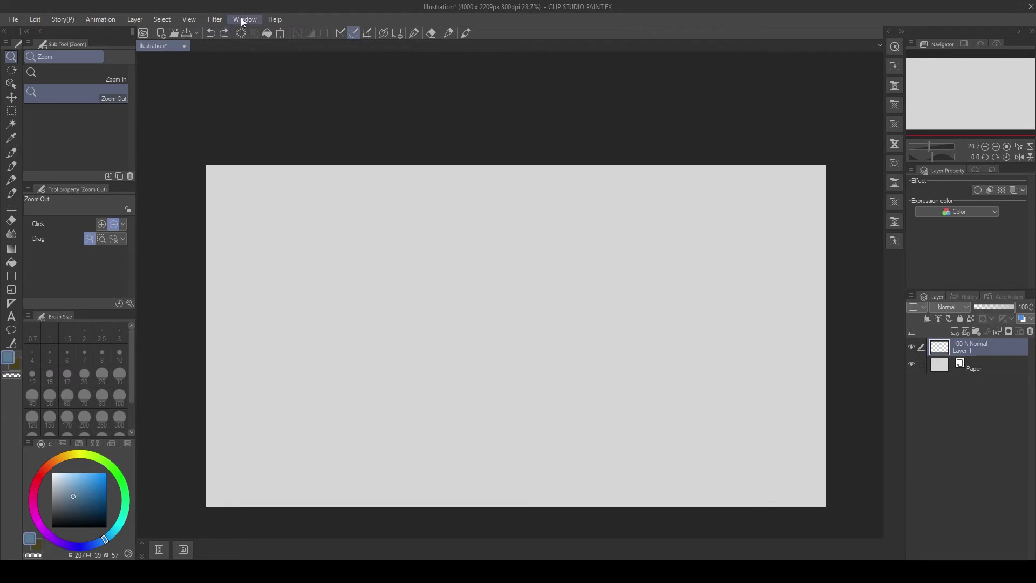
{"action": "left_click_drag", "start_coordinate": [453, 180], "coordinate": [442, 179]}
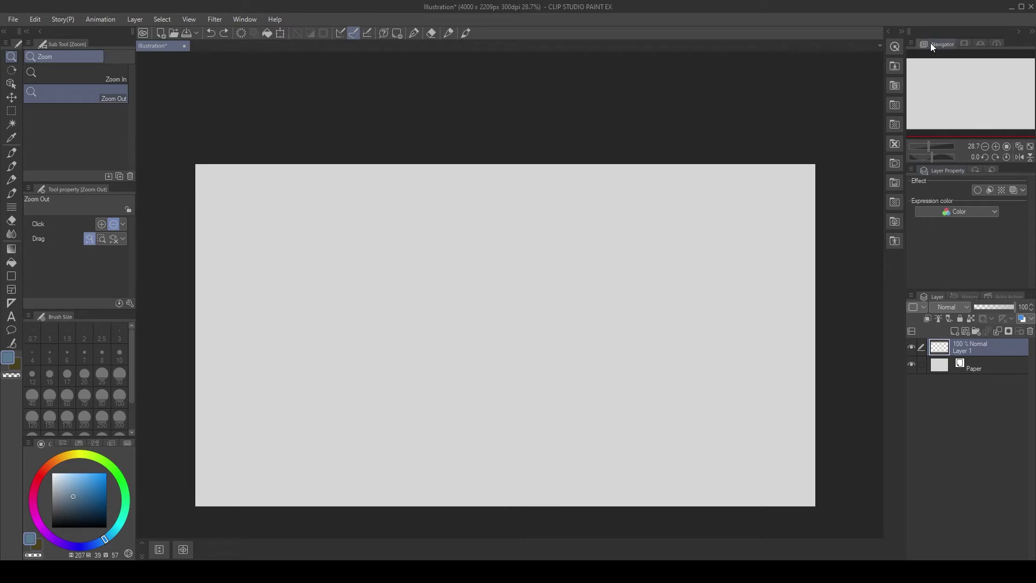
Step: Undock the Navigator and Color Wheel palettes and float them side by side over the canvas
{"action": "left_click_drag", "start_coordinate": [932, 43], "coordinate": [224, 324]}
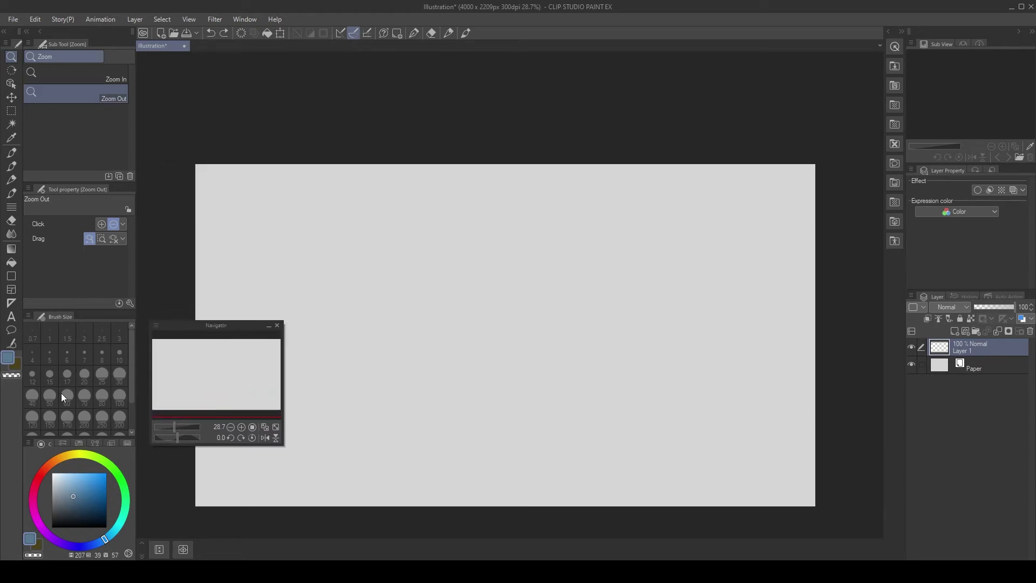
{"action": "left_click_drag", "start_coordinate": [43, 443], "coordinate": [484, 237]}
{"action": "left_click_drag", "start_coordinate": [679, 101], "coordinate": [533, 236]}
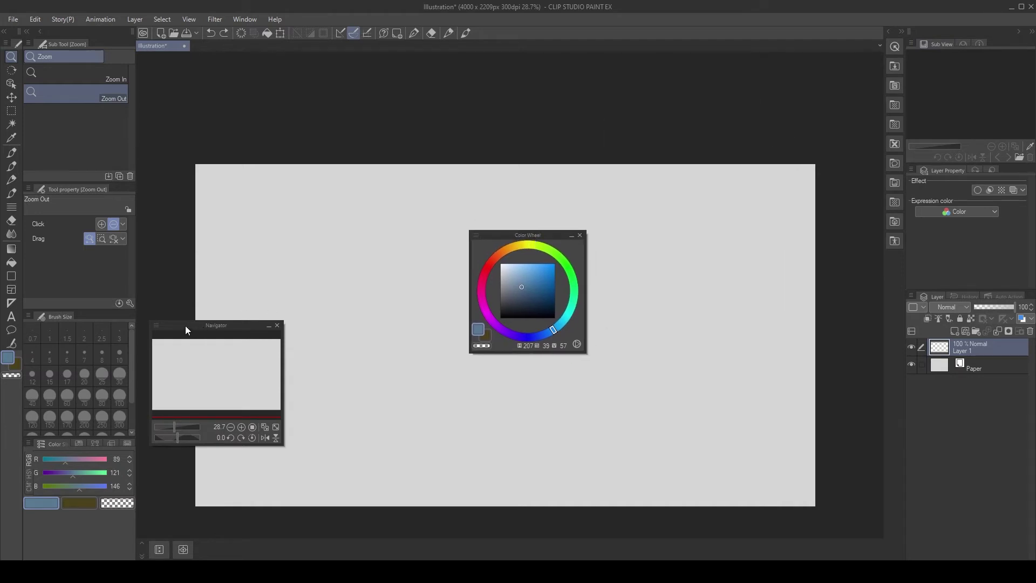
{"action": "left_click_drag", "start_coordinate": [186, 324], "coordinate": [725, 221]}
Step: Check the Navigator palette's options, and close the floating Navigator and Color Wheel palettes
{"action": "left_click", "coordinate": [682, 223]}
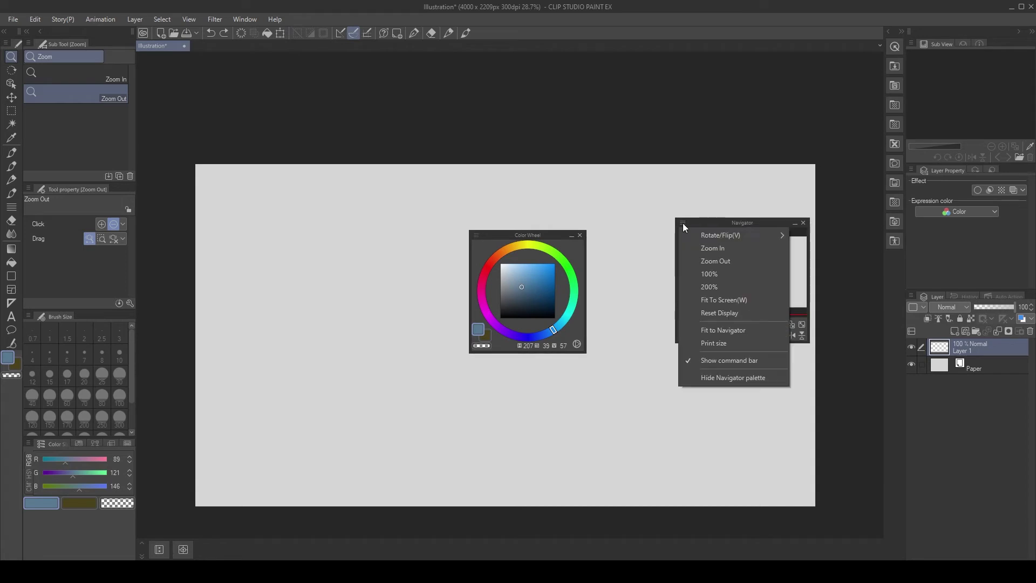
{"action": "left_click", "coordinate": [682, 223]}
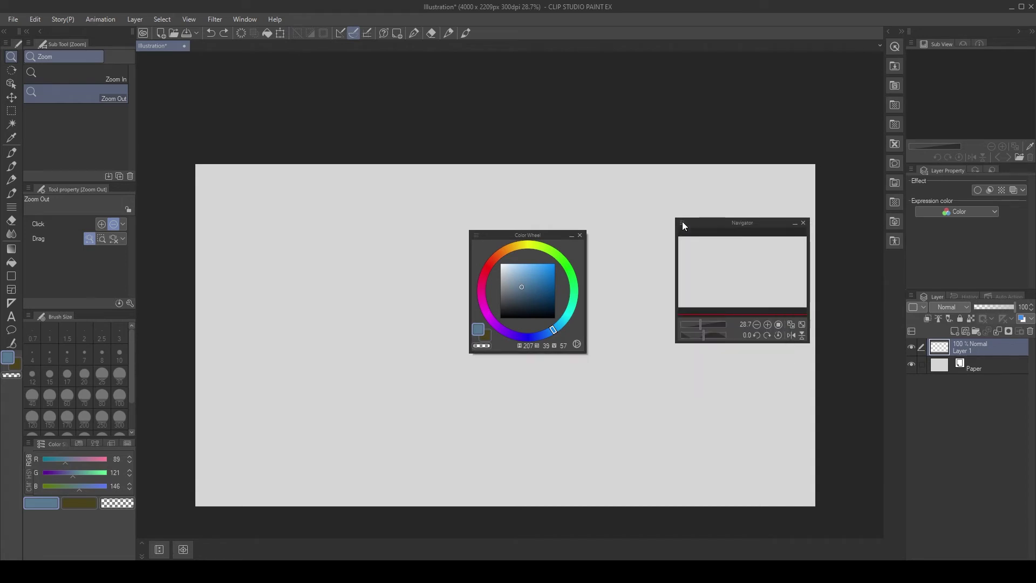
{"action": "left_click", "coordinate": [803, 222]}
{"action": "left_click", "coordinate": [580, 235]}
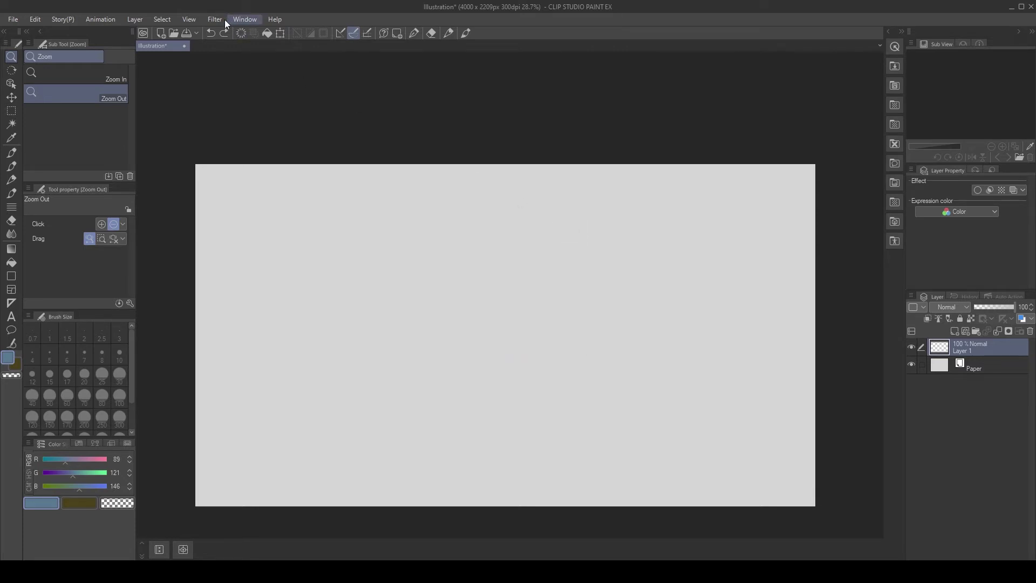
Step: Show the Color Wheel palette again and place it at the canvas's upper-right corner
{"action": "left_click", "coordinate": [243, 20]}
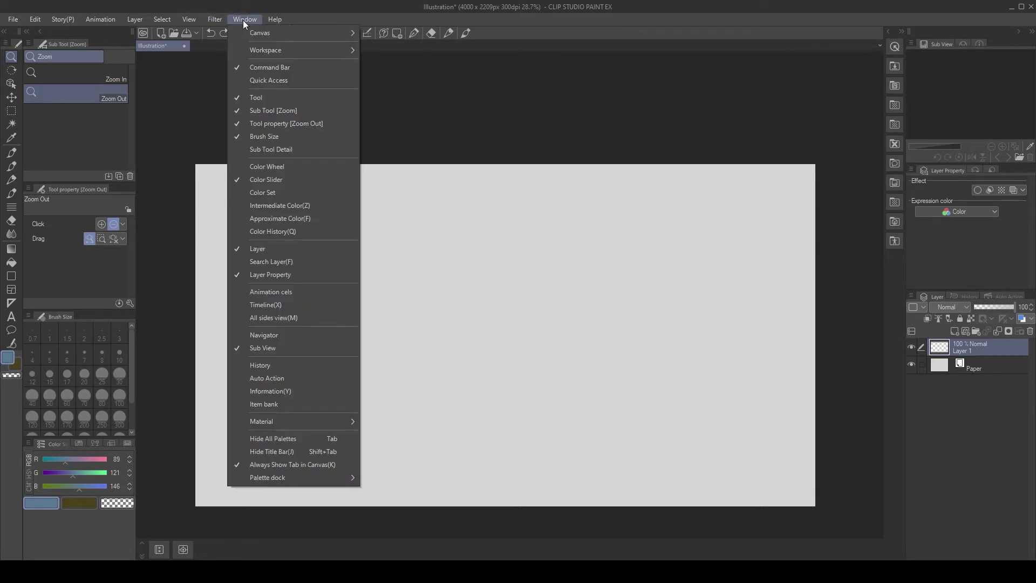
{"action": "left_click", "coordinate": [290, 166]}
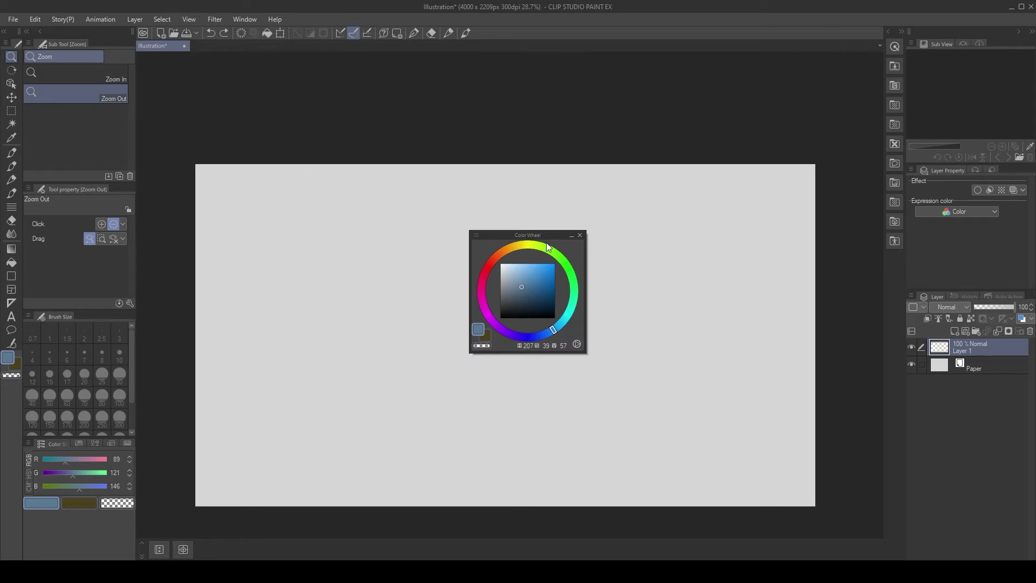
{"action": "left_click_drag", "start_coordinate": [547, 234], "coordinate": [791, 118]}
Step: Show the Navigator palette over the canvas's lower-left corner, and enlarge the floating Color Wheel palette
{"action": "left_click", "coordinate": [244, 20]}
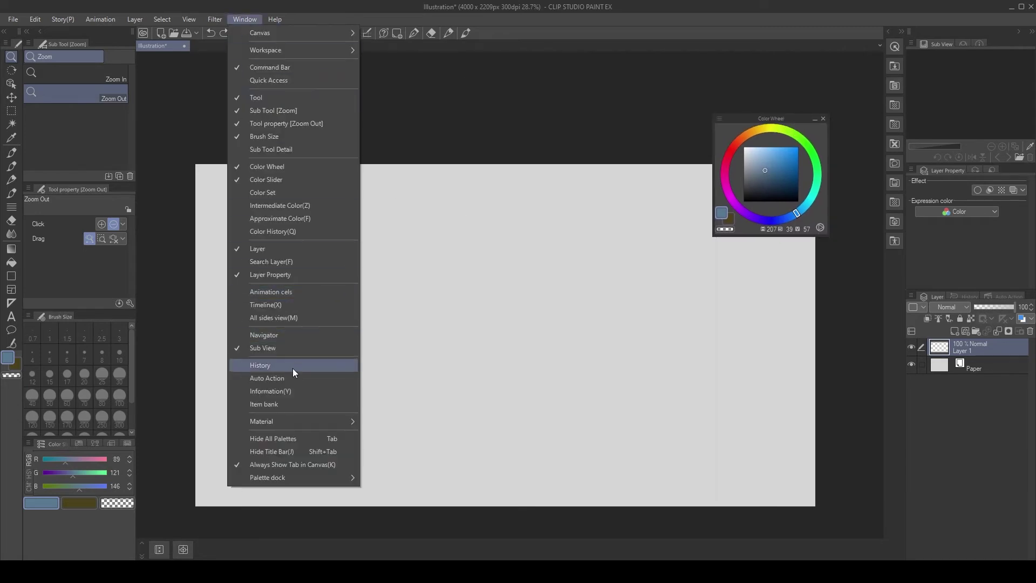
{"action": "left_click", "coordinate": [290, 338]}
{"action": "left_click_drag", "start_coordinate": [719, 223], "coordinate": [199, 355]}
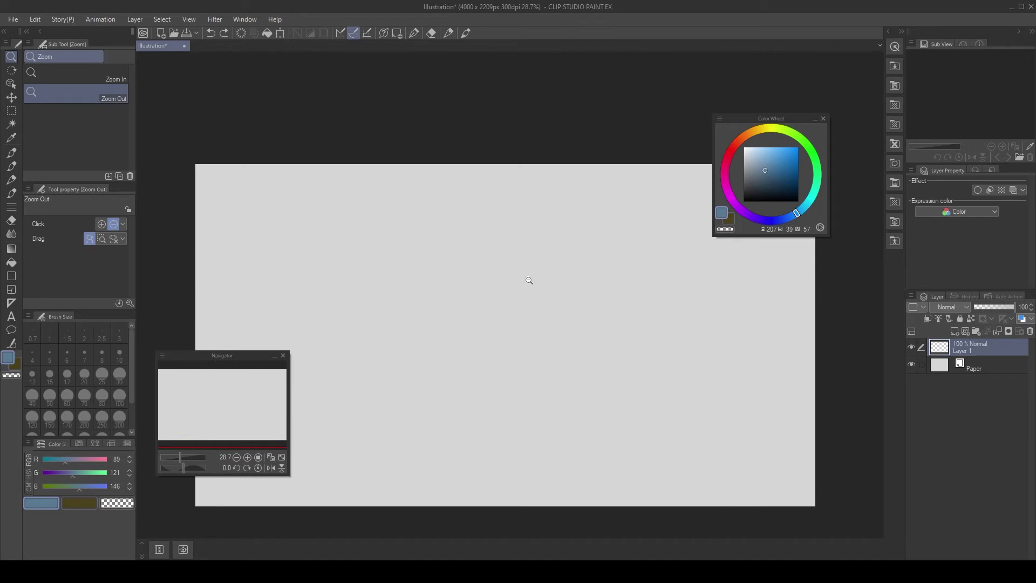
{"action": "left_click_drag", "start_coordinate": [776, 237], "coordinate": [772, 259]}
{"action": "left_click_drag", "start_coordinate": [772, 118], "coordinate": [772, 89]}
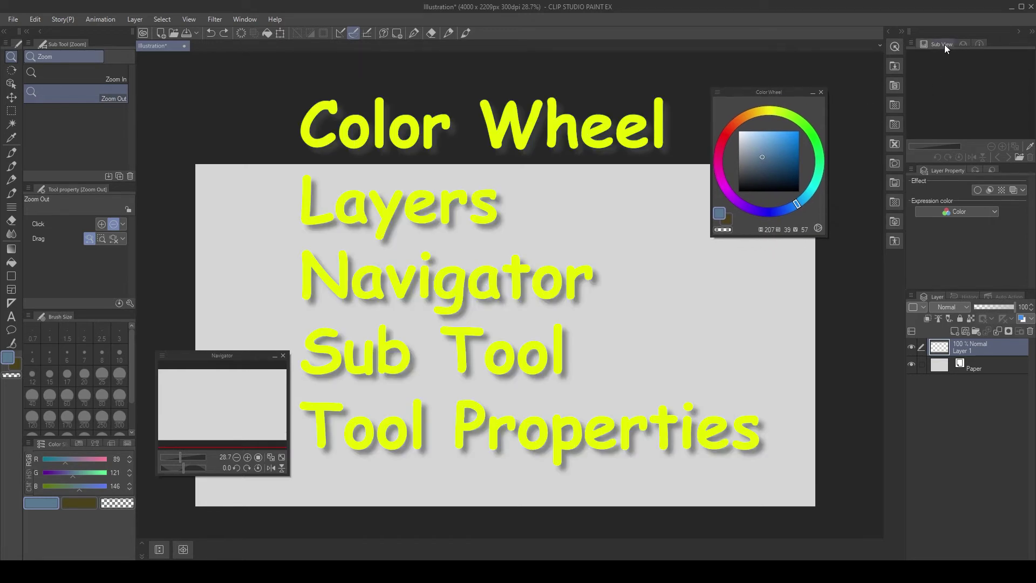
Step: Float the Tool property palette over the canvas's lower-right corner and the Sub Tool palette over its upper middle
{"action": "left_click", "coordinate": [238, 20]}
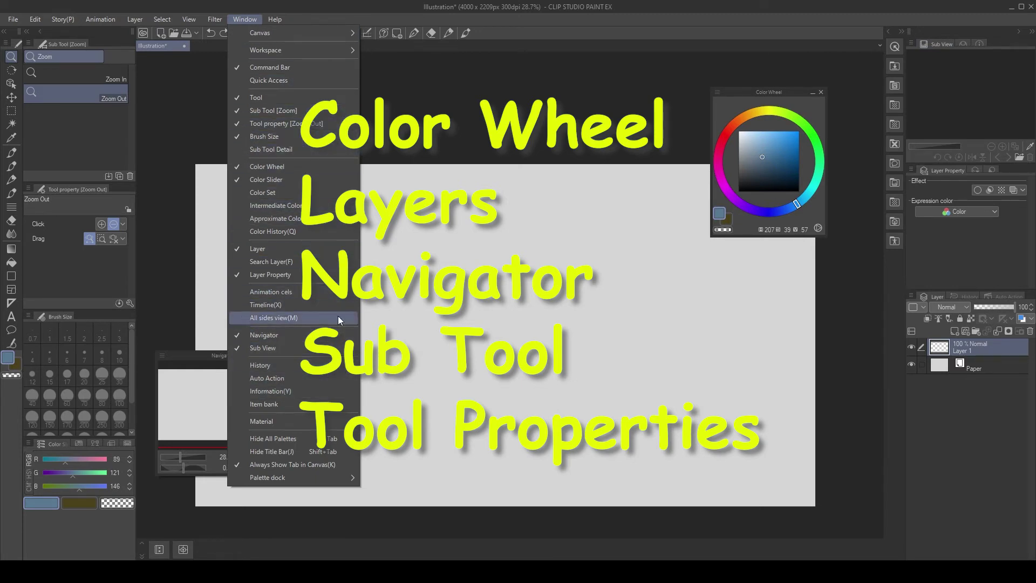
{"action": "left_click", "coordinate": [326, 144]}
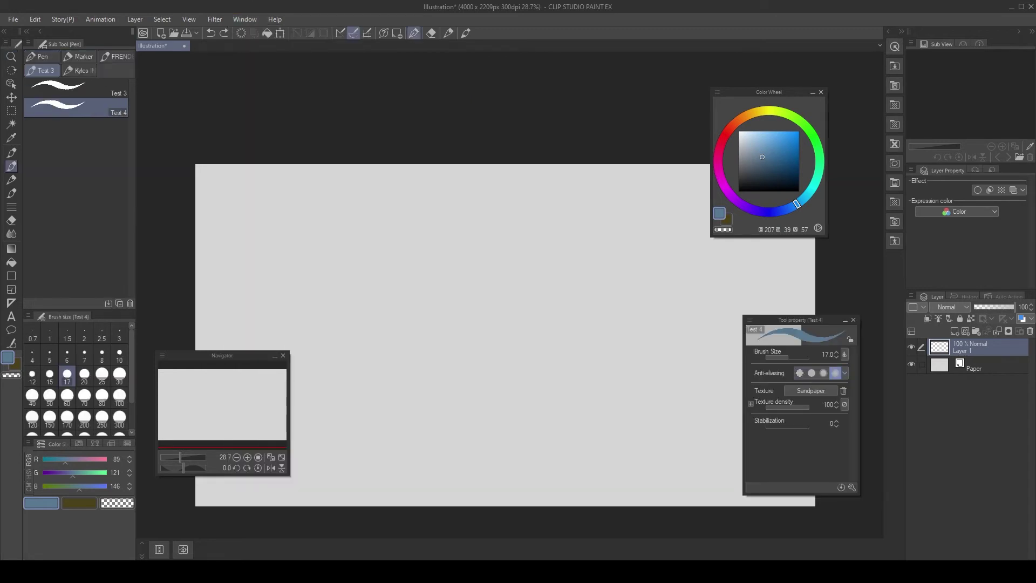
{"action": "key", "text": "p"}
{"action": "left_click_drag", "start_coordinate": [227, 357], "coordinate": [239, 355]}
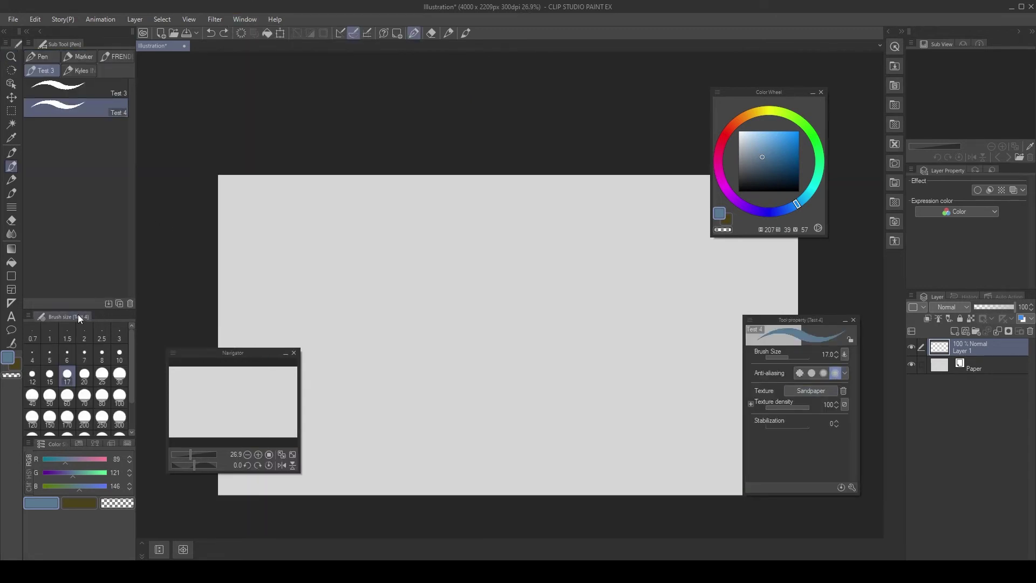
{"action": "mouse_move", "coordinate": [58, 44]}
{"action": "left_mouse_down"}
{"action": "mouse_move", "coordinate": [292, 82]}
{"action": "mouse_move", "coordinate": [520, 79]}
{"action": "left_mouse_up"}
{"action": "key", "text": "p"}
Step: Dock the Color Wheel palette above Layer Property in place of Sub View and increase its height
{"action": "left_click_drag", "start_coordinate": [732, 89], "coordinate": [922, 42]}
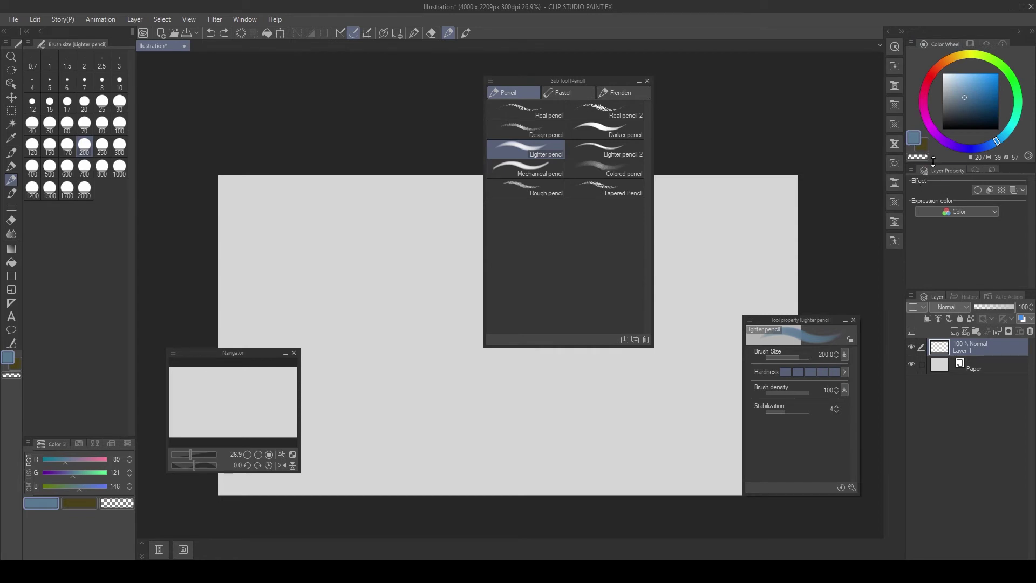
{"action": "left_click_drag", "start_coordinate": [933, 161], "coordinate": [941, 217]}
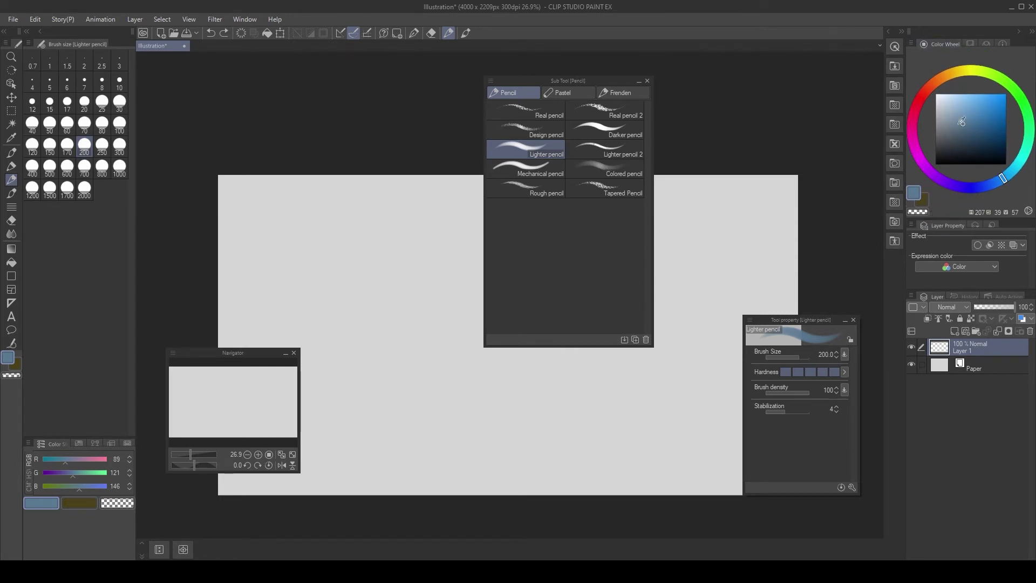
Step: Remove the Layer Property, Search Layer and Animation cels palettes from the dock, and extend the Color Wheel into the freed space
{"action": "left_click_drag", "start_coordinate": [941, 225], "coordinate": [750, 120]}
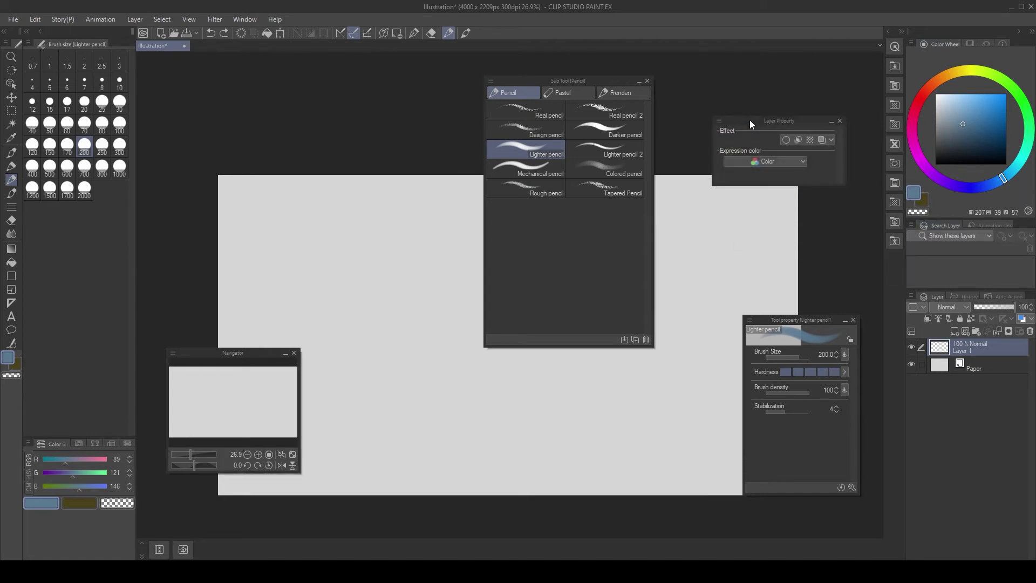
{"action": "left_click", "coordinate": [840, 121]}
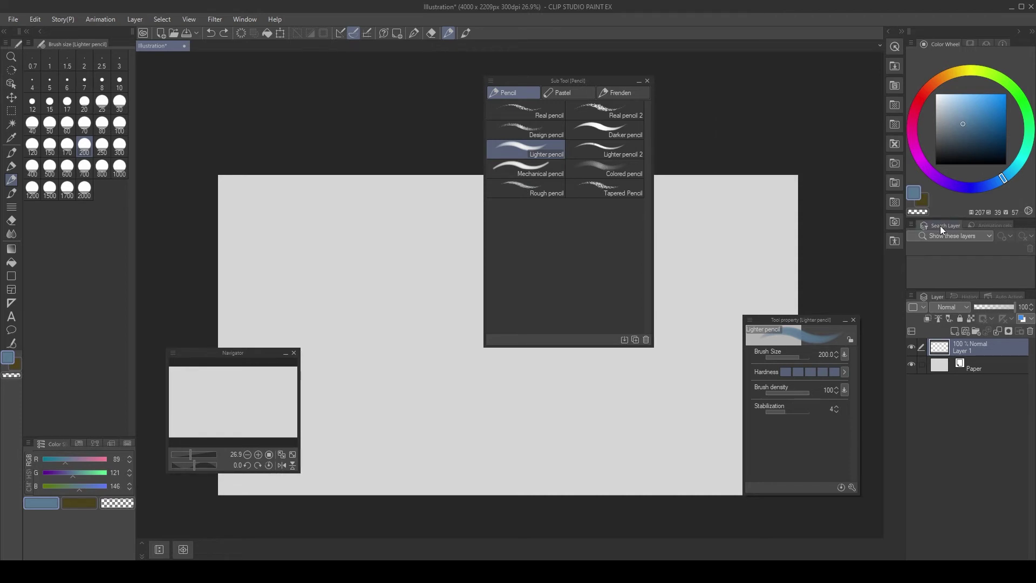
{"action": "left_click", "coordinate": [912, 225]}
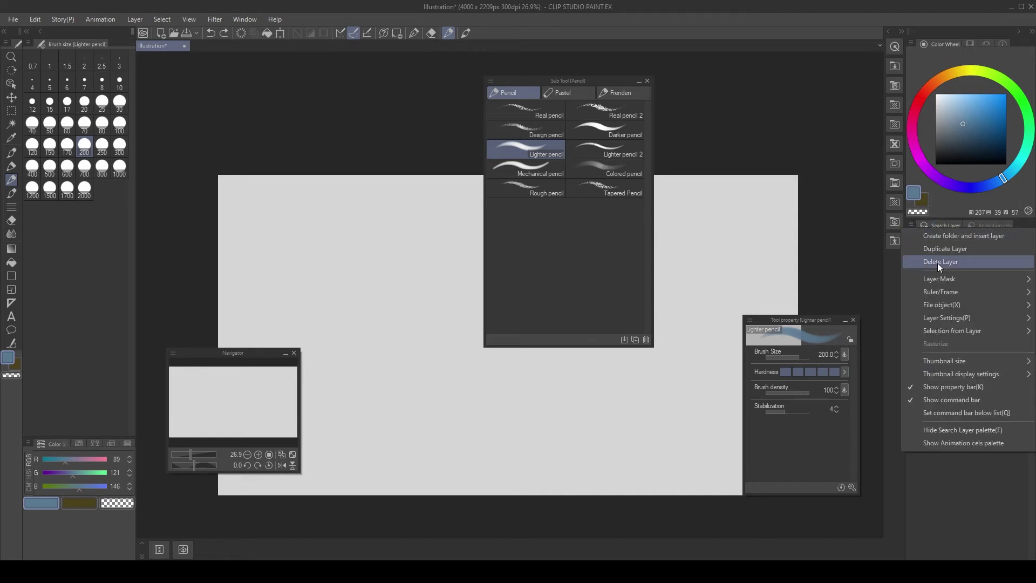
{"action": "left_click", "coordinate": [937, 262]}
{"action": "left_click_drag", "start_coordinate": [927, 225], "coordinate": [712, 158]}
{"action": "left_click", "coordinate": [822, 156]}
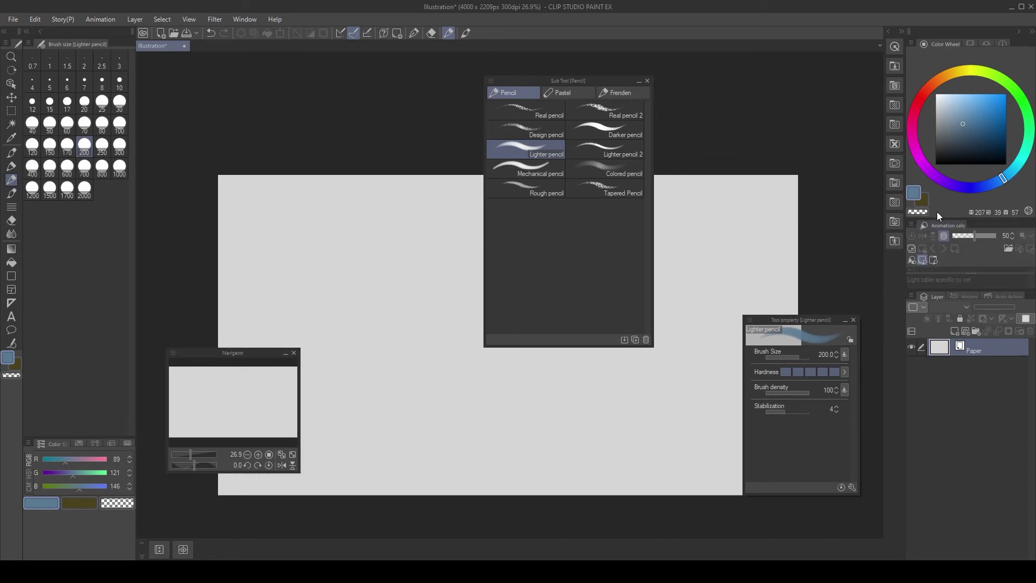
{"action": "left_click_drag", "start_coordinate": [934, 222], "coordinate": [753, 157]}
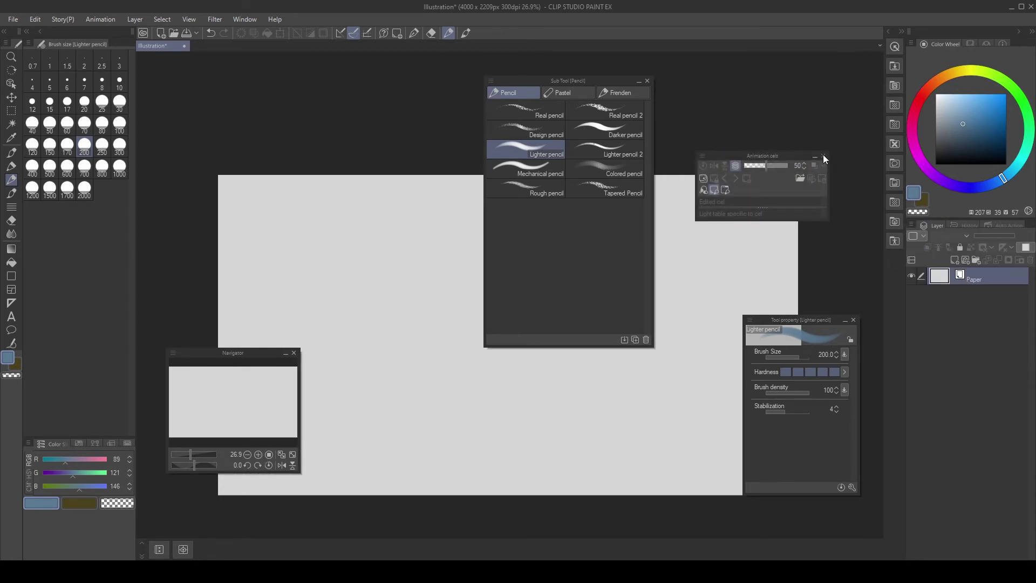
{"action": "left_click", "coordinate": [823, 156]}
{"action": "left_click_drag", "start_coordinate": [935, 217], "coordinate": [942, 261]}
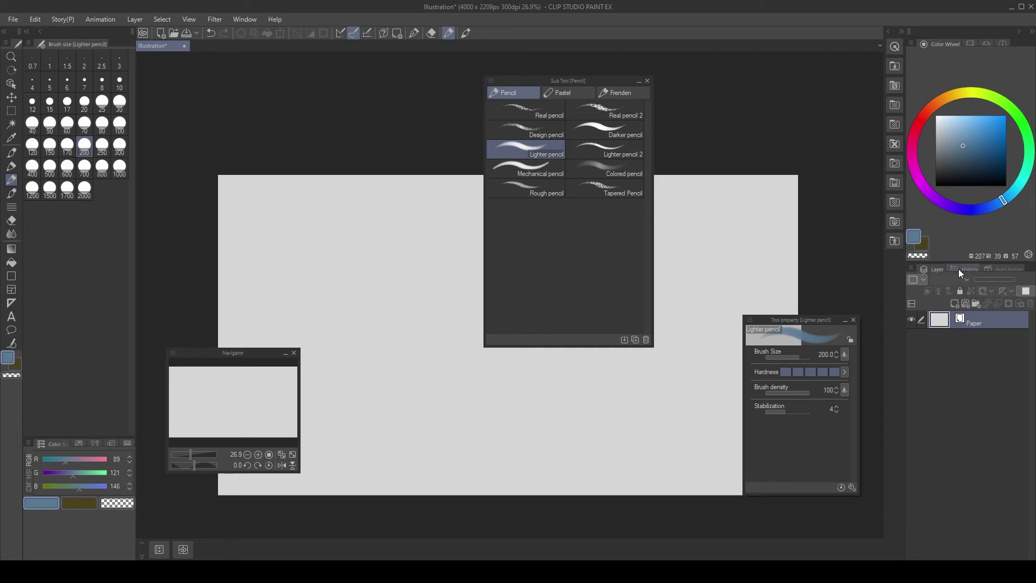
Step: View the History and Auto Action palettes grouped with the Layer palette
{"action": "left_click", "coordinate": [959, 268]}
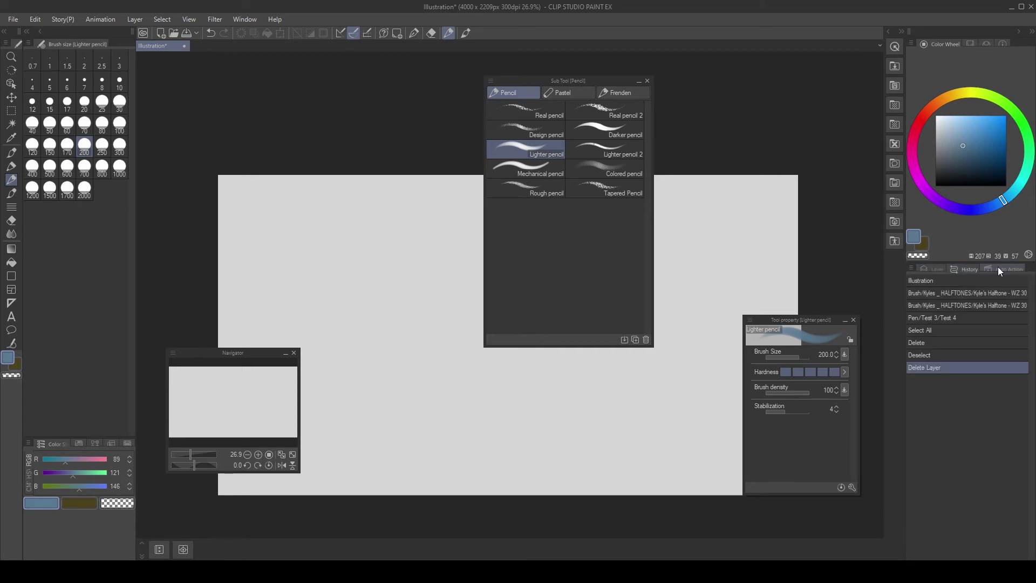
{"action": "left_click", "coordinate": [998, 267]}
{"action": "left_click", "coordinate": [956, 267]}
Step: Move the floating Sub Tool palette beside the Color Wheel dock and switch to the Brush tool
{"action": "left_click_drag", "start_coordinate": [594, 82], "coordinate": [816, 41]}
{"action": "left_click_drag", "start_coordinate": [636, 257], "coordinate": [616, 231]}
{"action": "key", "text": "alt+space"}
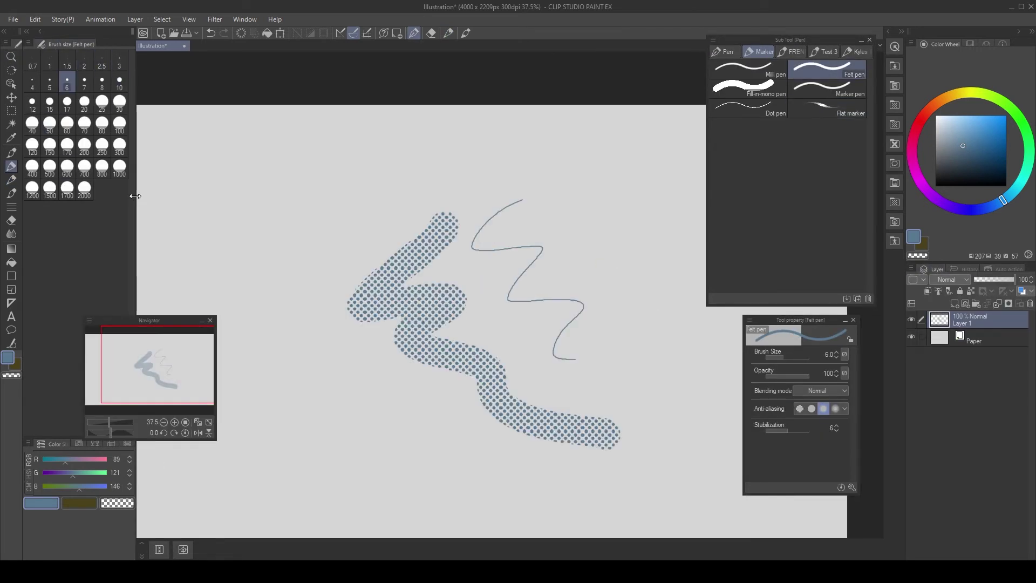
{"action": "left_click_drag", "start_coordinate": [356, 261], "coordinate": [373, 235]}
{"action": "key", "text": "b"}
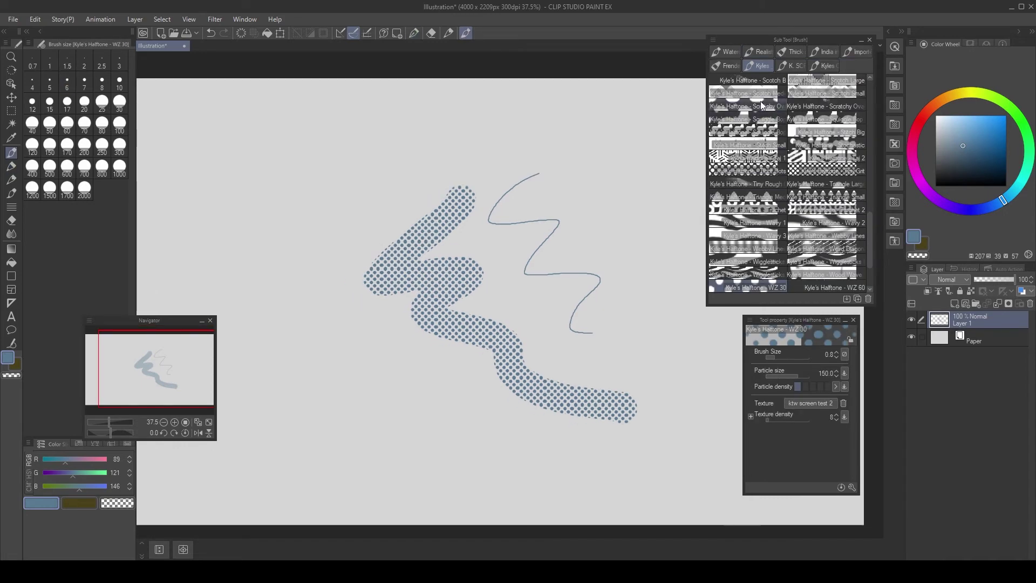
Step: Switch to the Pen tool, and collapse and re-expand the dock holding the Brush size palette
{"action": "key", "text": "p"}
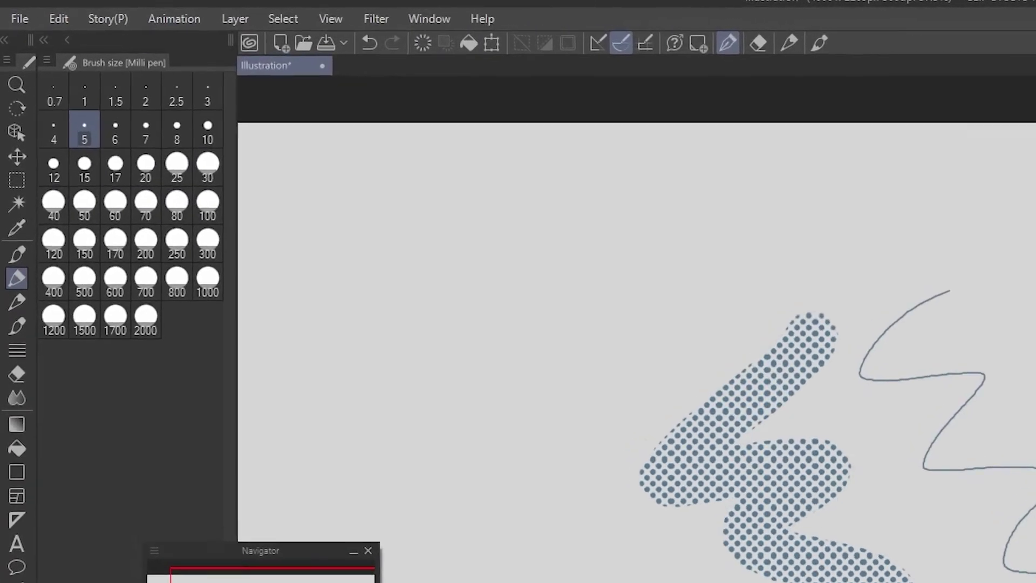
{"action": "left_click", "coordinate": [57, 38]}
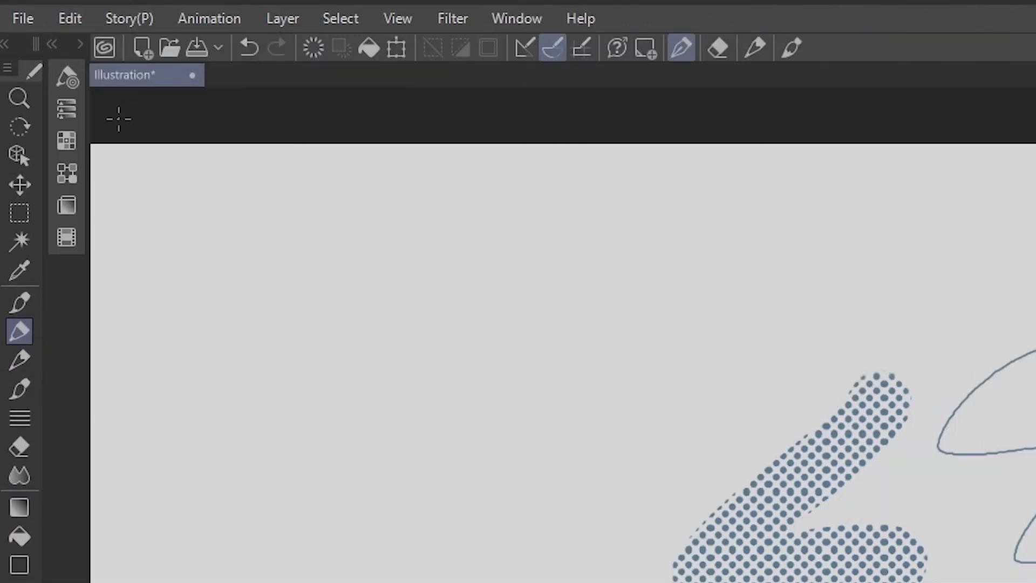
{"action": "left_click", "coordinate": [69, 114]}
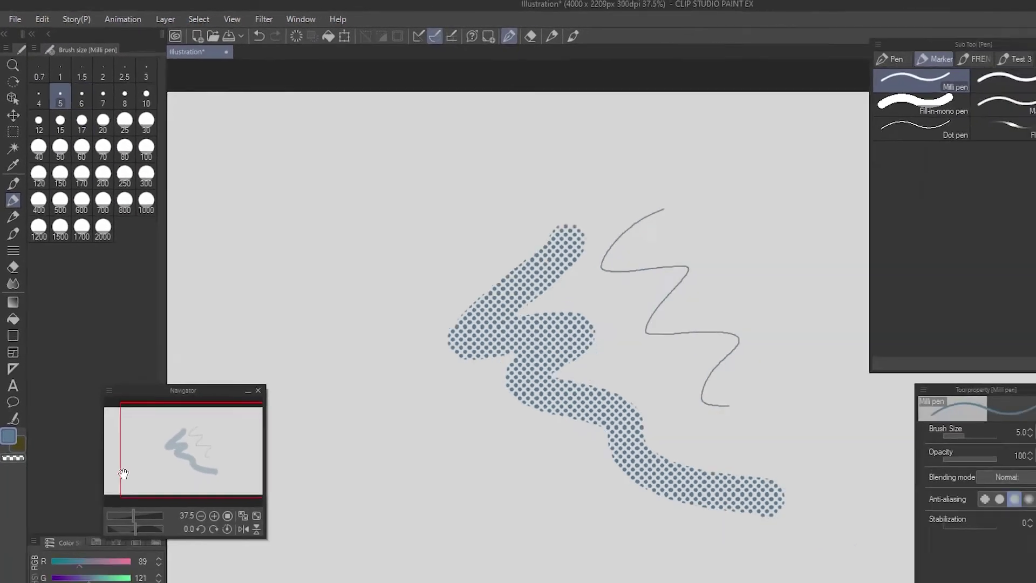
Step: Move the Navigator palette clear of the dock and look through the color palettes grouped with Color Slider
{"action": "left_click_drag", "start_coordinate": [151, 391], "coordinate": [330, 385]}
{"action": "left_click", "coordinate": [97, 543]}
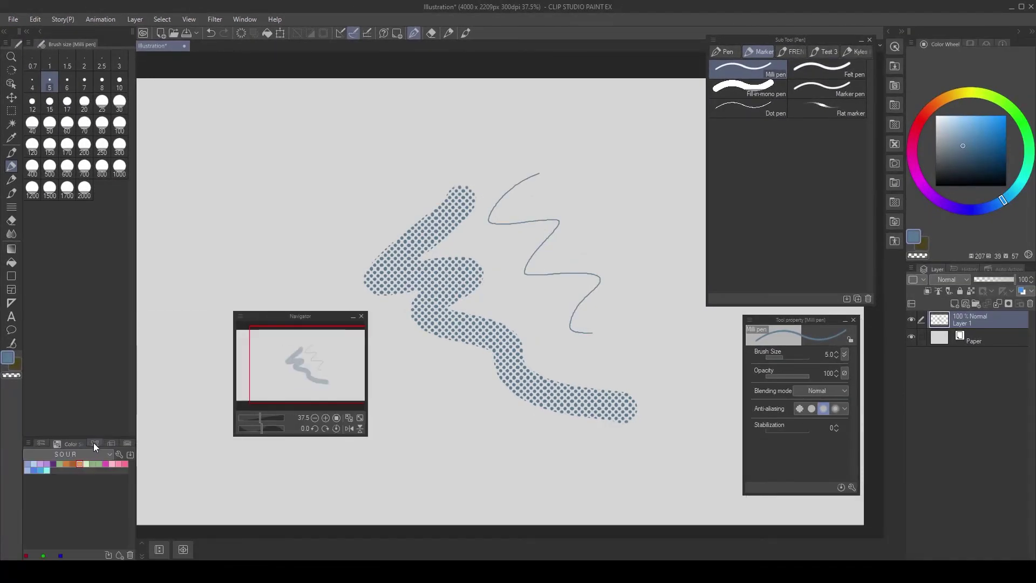
{"action": "left_click", "coordinate": [93, 442]}
{"action": "left_click", "coordinate": [108, 442]}
{"action": "left_click", "coordinate": [128, 442]}
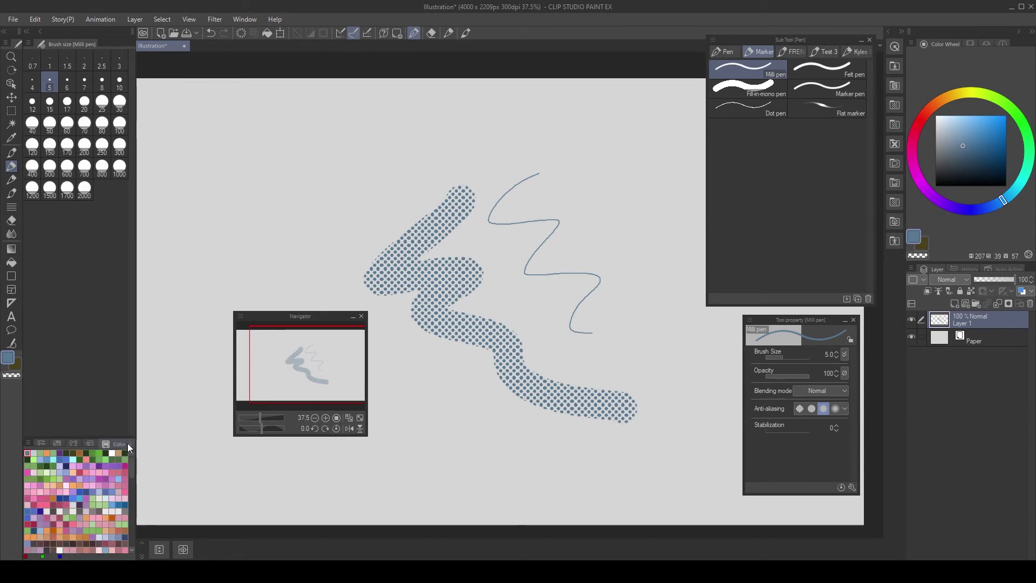
{"action": "left_click", "coordinate": [57, 442]}
Step: Dock the Color Set palette above the Color Wheel and reduce both palettes' heights to give the Layer palette more room
{"action": "left_click_drag", "start_coordinate": [56, 441], "coordinate": [506, 136]}
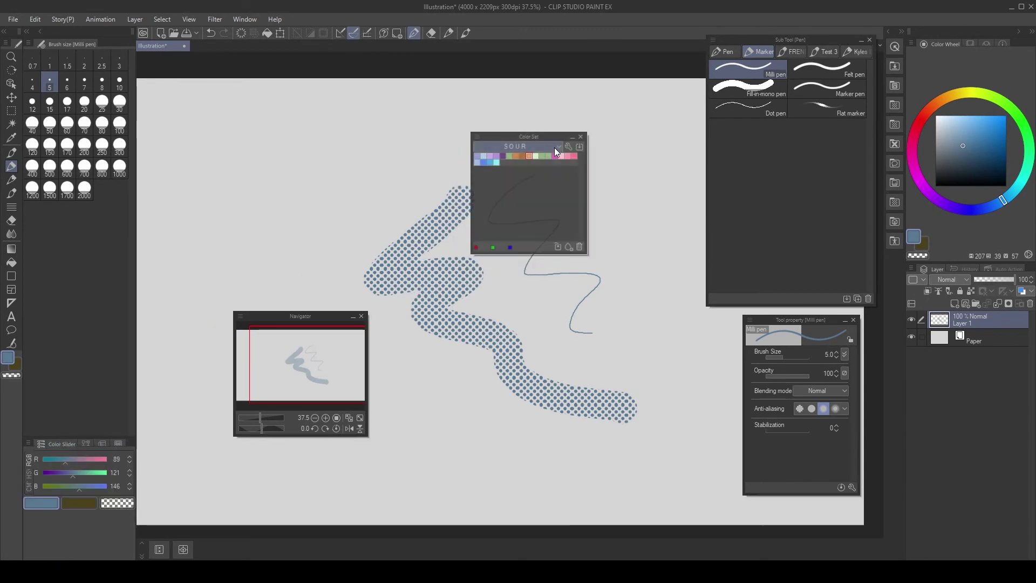
{"action": "left_click_drag", "start_coordinate": [526, 253], "coordinate": [525, 219]}
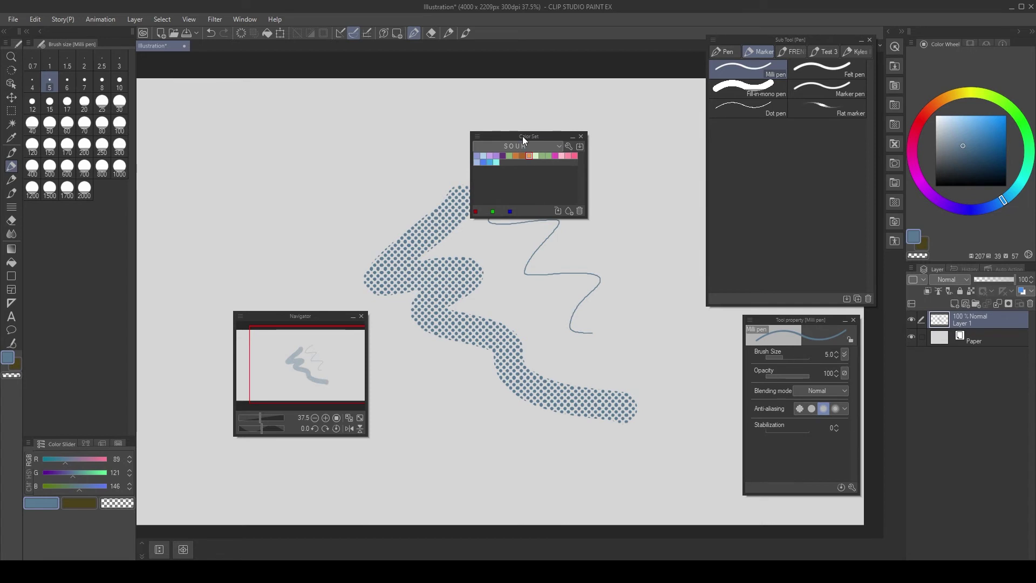
{"action": "left_click_drag", "start_coordinate": [523, 141], "coordinate": [956, 38]}
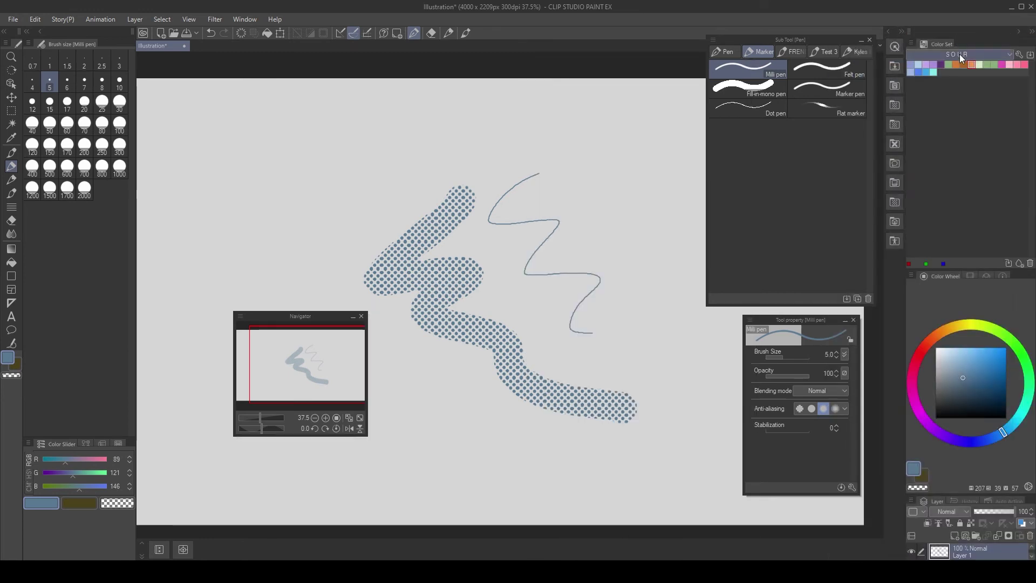
{"action": "left_click_drag", "start_coordinate": [955, 266], "coordinate": [955, 122]}
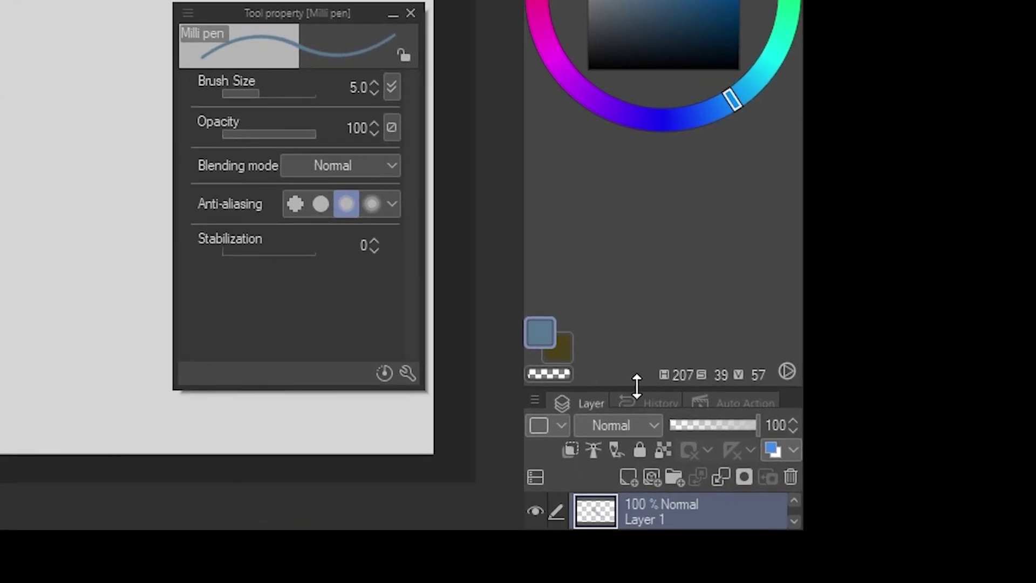
{"action": "left_click_drag", "start_coordinate": [638, 386], "coordinate": [672, 474]}
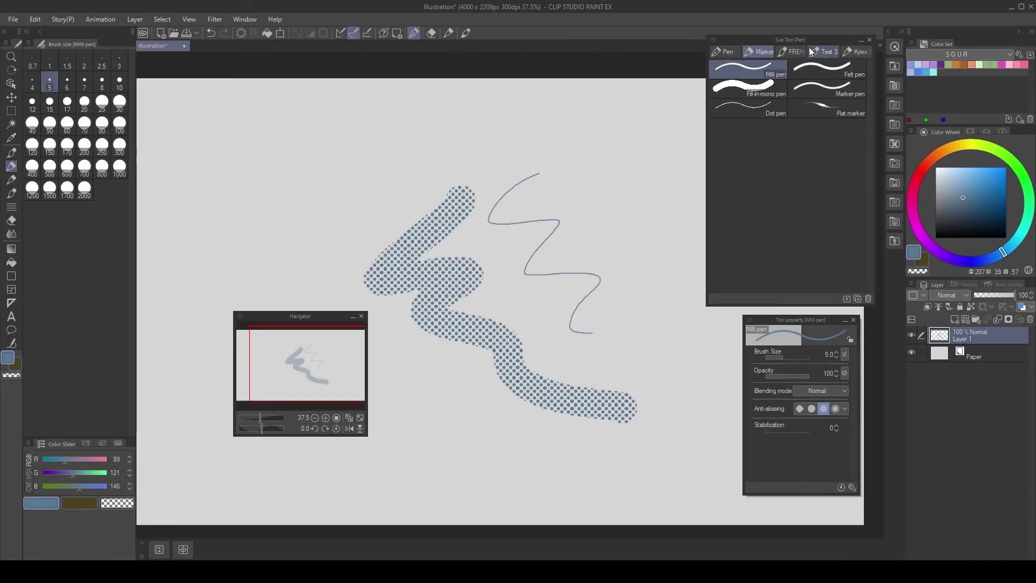
Step: Close the dock with the Brush size and Color Slider palettes, and move the Navigator toward the canvas's lower corner
{"action": "left_click_drag", "start_coordinate": [300, 312], "coordinate": [275, 333]}
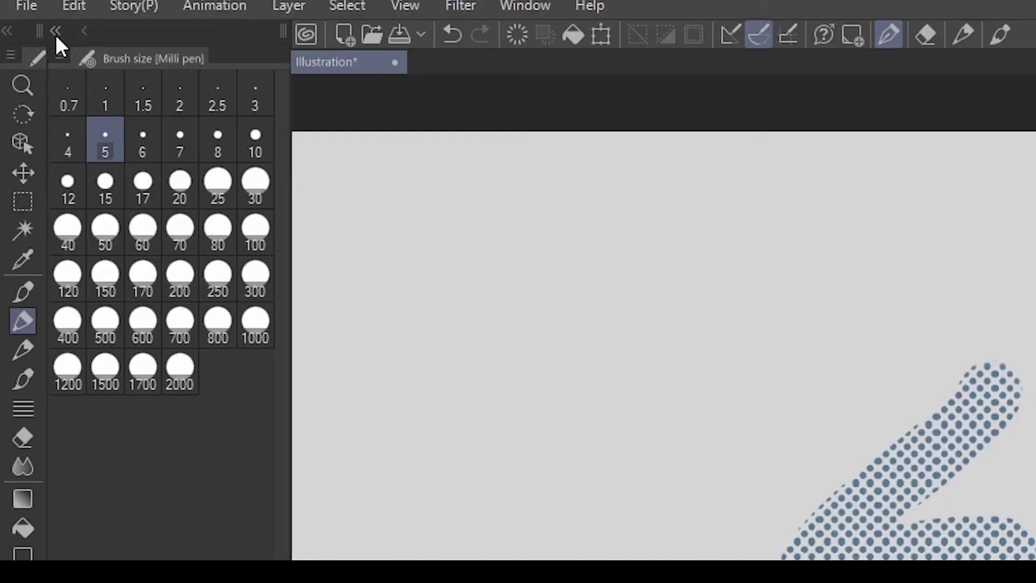
{"action": "left_click", "coordinate": [56, 31]}
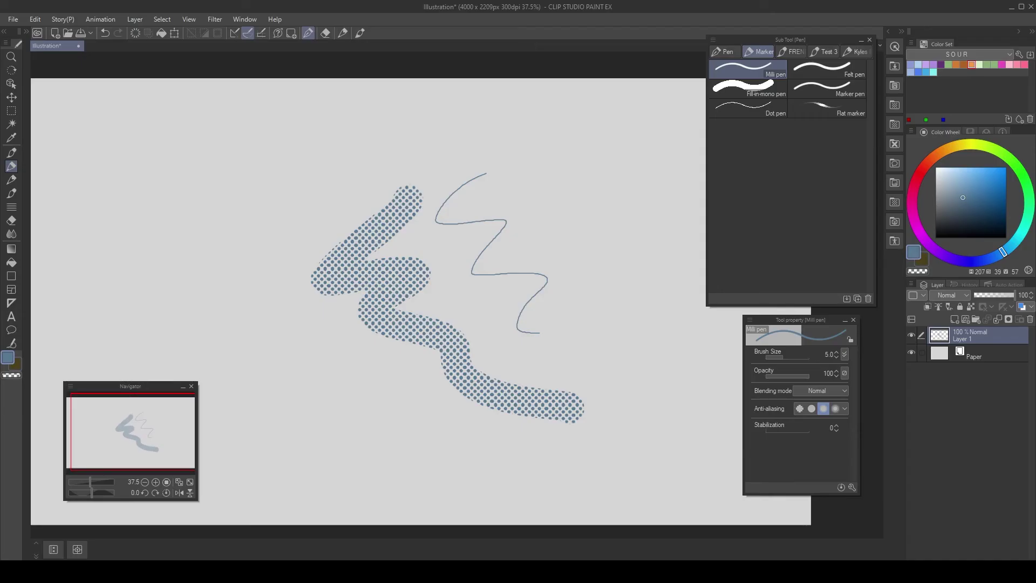
Step: Move the floating Tool property palette lower and narrow the Sub Tool palette to a single column
{"action": "key", "text": "alt+space"}
{"action": "left_click_drag", "start_coordinate": [461, 346], "coordinate": [562, 313]}
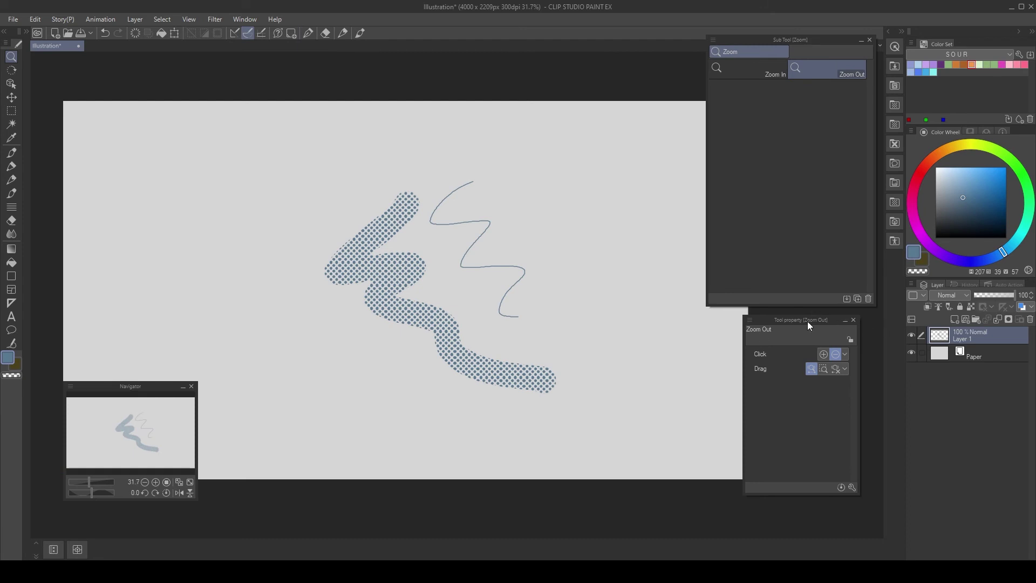
{"action": "left_click_drag", "start_coordinate": [807, 321], "coordinate": [823, 358]}
{"action": "left_click_drag", "start_coordinate": [706, 256], "coordinate": [750, 256]}
{"action": "left_click_drag", "start_coordinate": [683, 279], "coordinate": [705, 296]}
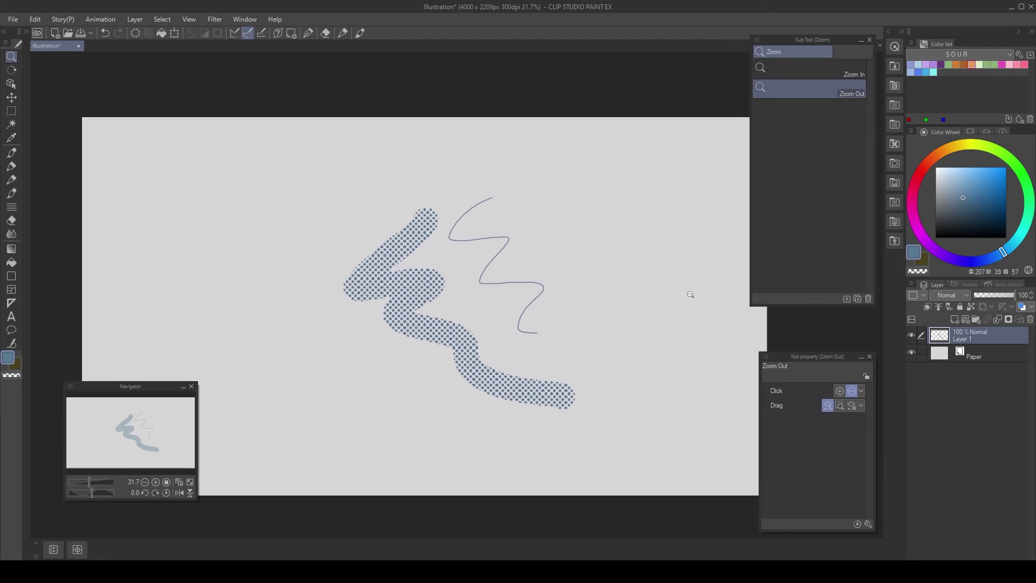
Step: Clear all strokes from Layer 1, remove the selection and switch back to the Pen tool
{"action": "key", "text": "ctrl+a"}
{"action": "key", "text": "Delete"}
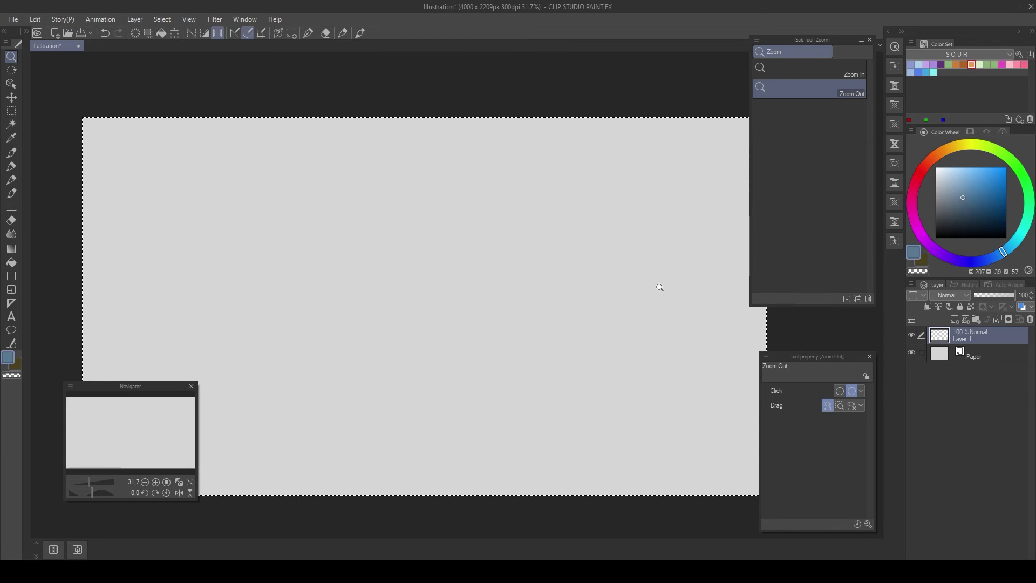
{"action": "key", "text": "ctrl+d"}
{"action": "key", "text": "p"}
{"action": "mouse_move", "coordinate": [644, 288]}
{"action": "left_mouse_down"}
{"action": "mouse_move", "coordinate": [657, 300]}
{"action": "mouse_move", "coordinate": [632, 295]}
{"action": "left_mouse_up"}
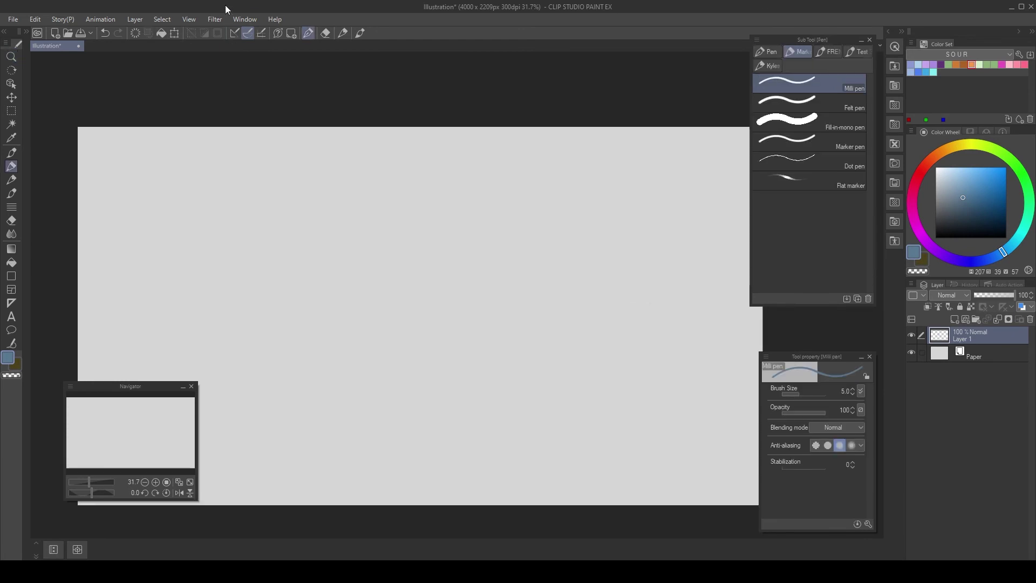
Step: Open the Sub Tool Detail palette, move it over the canvas's upper corner and enlarge it
{"action": "left_click", "coordinate": [241, 18]}
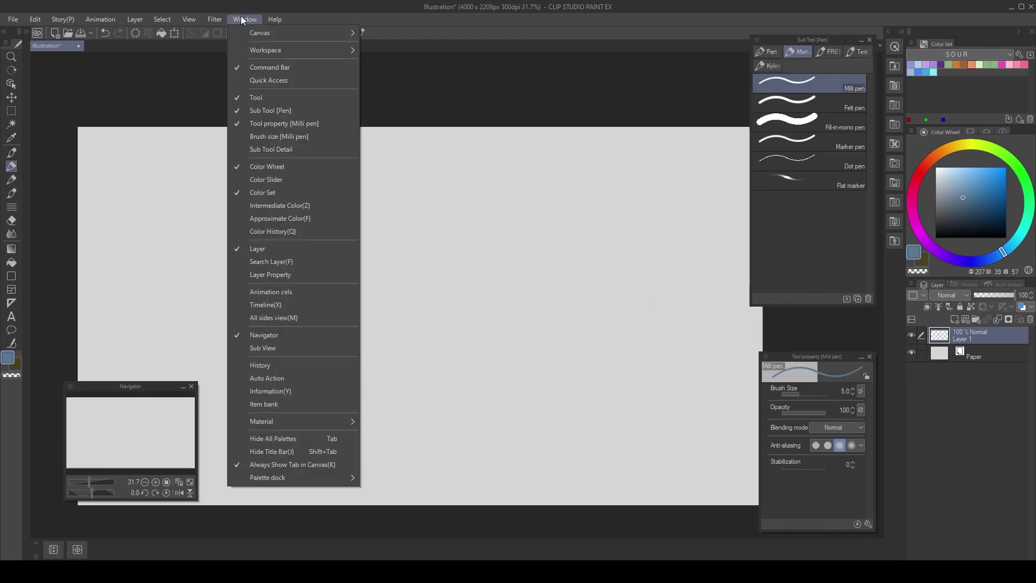
{"action": "left_click", "coordinate": [313, 147]}
{"action": "left_click_drag", "start_coordinate": [462, 138], "coordinate": [134, 58]}
{"action": "left_click_drag", "start_coordinate": [194, 305], "coordinate": [272, 351]}
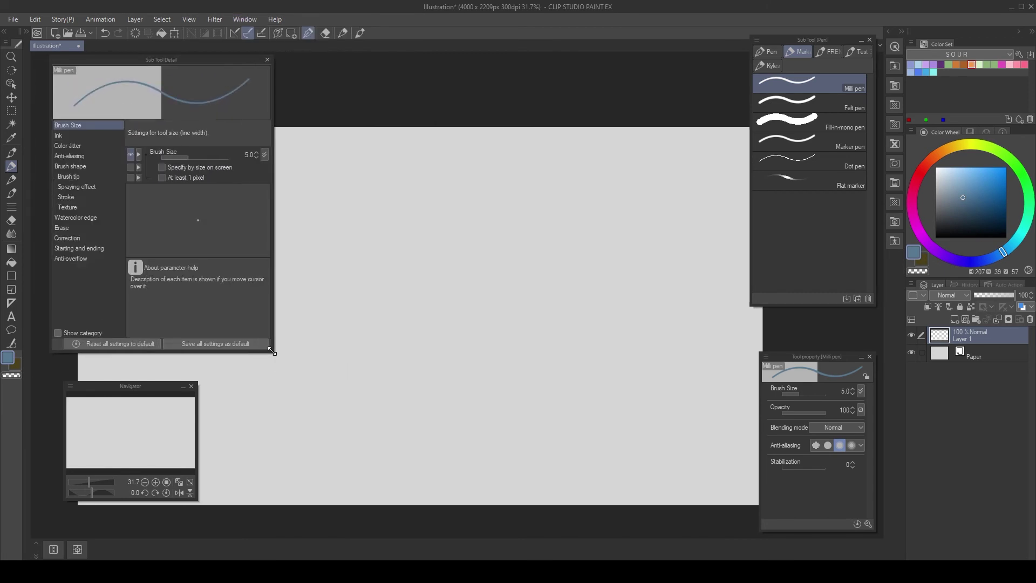
Step: Switch to the Kyle's Inkbox - Mr. Natural 2017 pen and close the Sub Tool Detail palette after viewing its settings
{"action": "left_click", "coordinate": [827, 51]}
{"action": "left_click", "coordinate": [767, 65]}
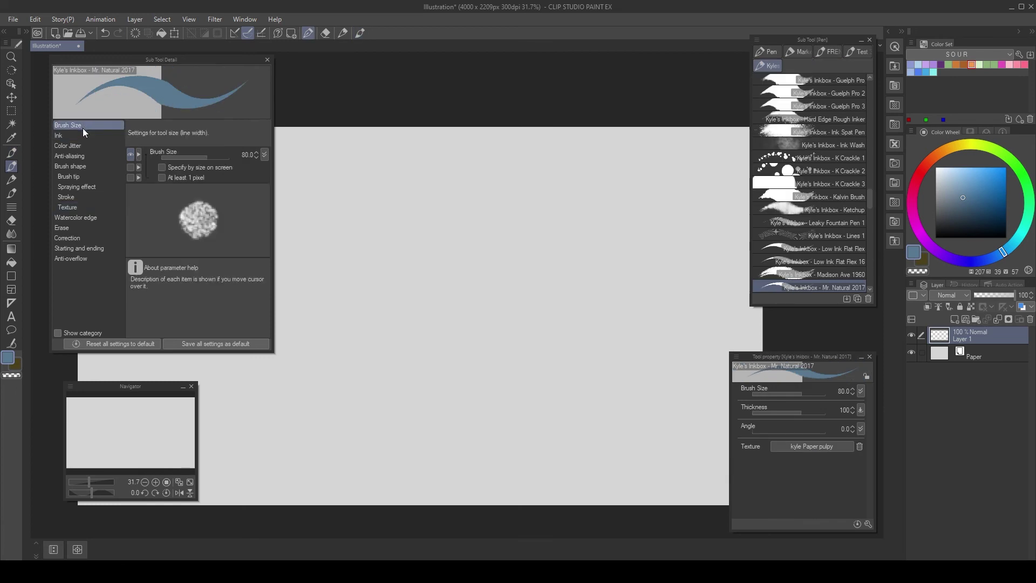
{"action": "left_click_drag", "start_coordinate": [564, 266], "coordinate": [581, 269]}
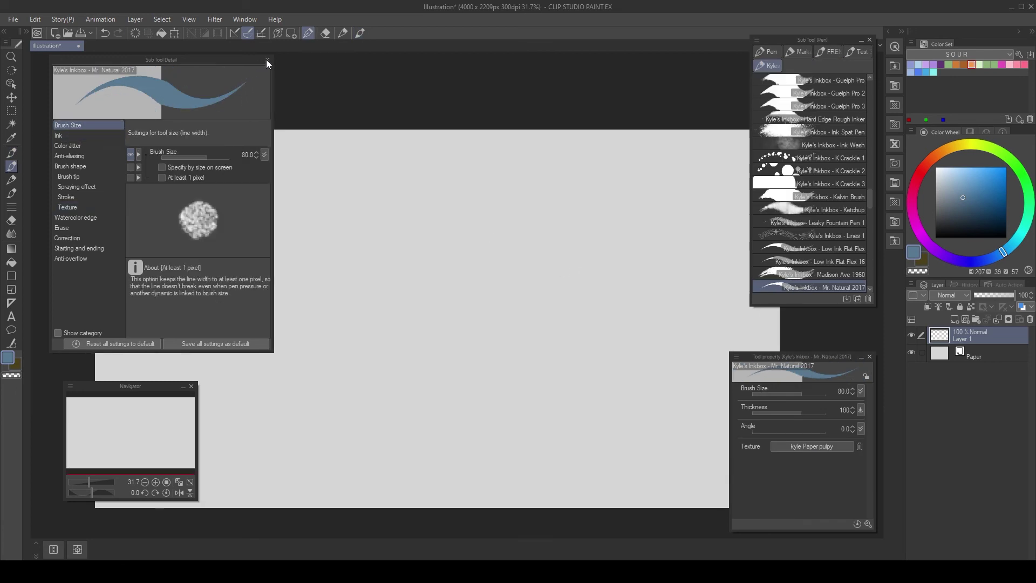
{"action": "left_click", "coordinate": [267, 60]}
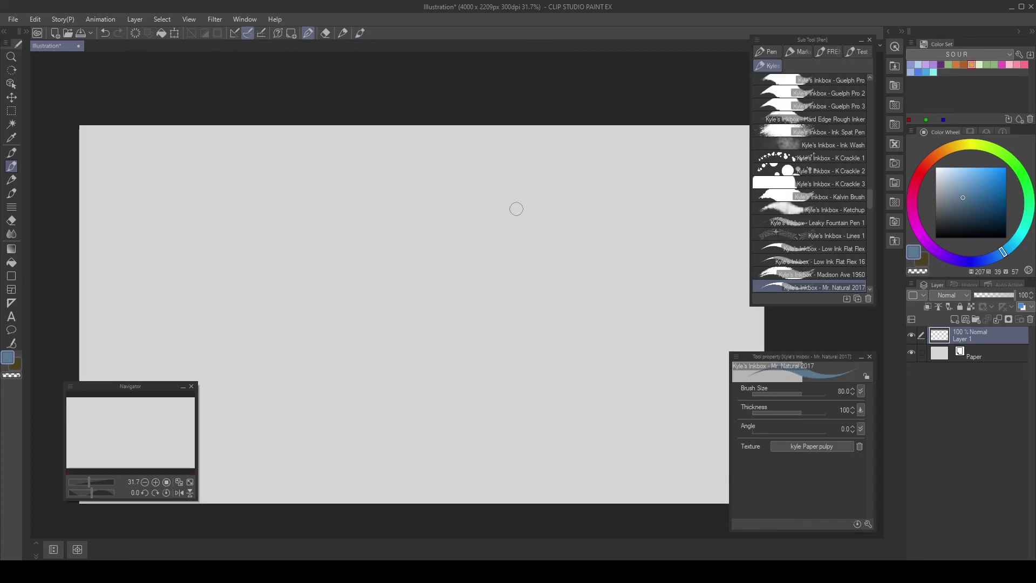
Step: Lower the floating Sub Tool palette, and expand and collapse the Quick Access dock
{"action": "left_click_drag", "start_coordinate": [837, 41], "coordinate": [832, 60]}
{"action": "left_click", "coordinate": [888, 31]}
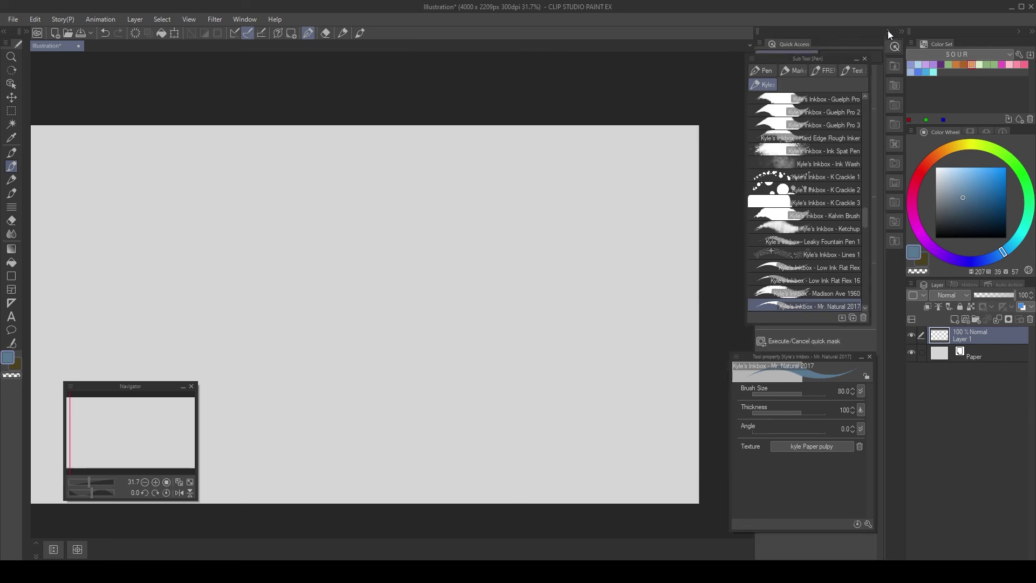
{"action": "left_click", "coordinate": [888, 32]}
{"action": "left_click_drag", "start_coordinate": [369, 106], "coordinate": [370, 106]}
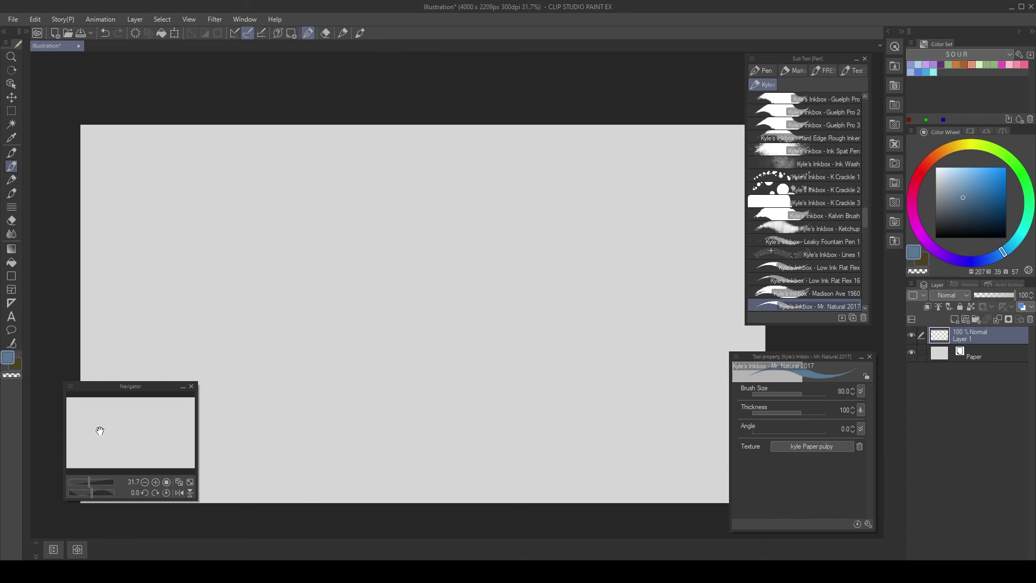
Step: Enlarge the floating Navigator palette outward from its lower corner and nudge the Sub Tool palette slightly lower
{"action": "left_click_drag", "start_coordinate": [64, 500], "coordinate": [43, 522]}
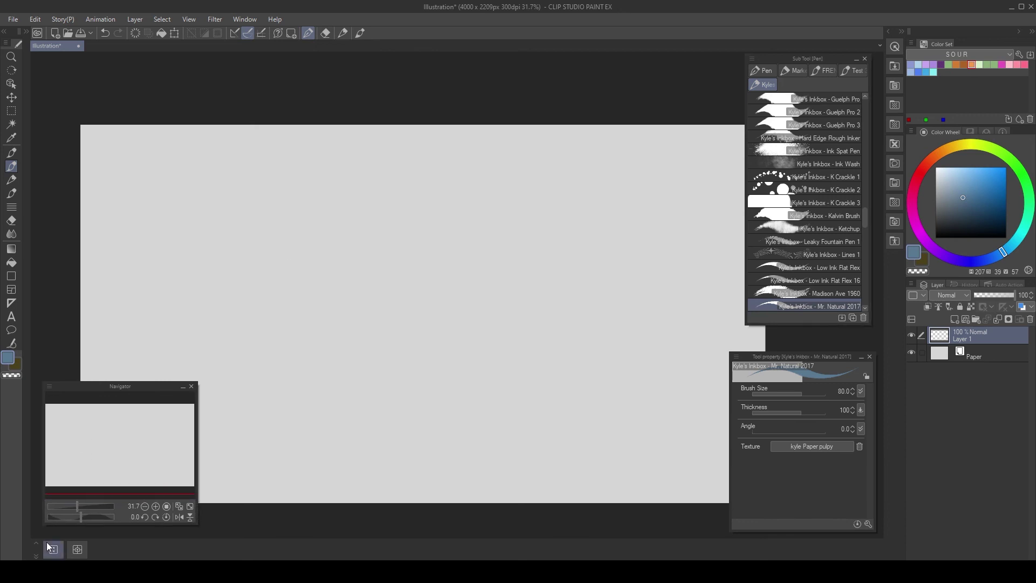
{"action": "left_click_drag", "start_coordinate": [829, 58], "coordinate": [829, 64]}
{"action": "left_click_drag", "start_coordinate": [682, 159], "coordinate": [664, 171]}
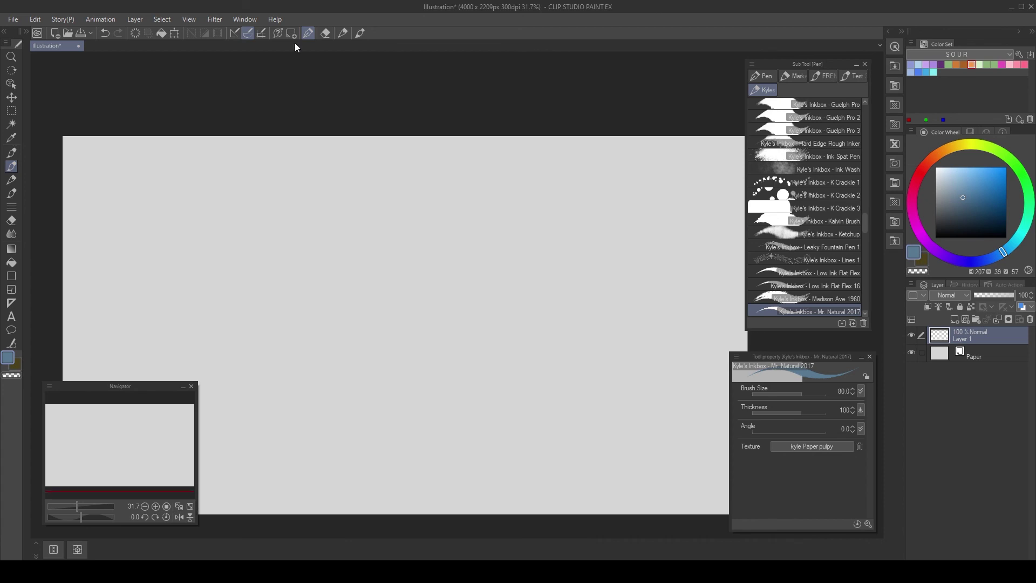
Step: Reset the workspace's palette layout to default and accept the confirmation
{"action": "left_click", "coordinate": [238, 18]}
{"action": "mouse_move", "coordinate": [296, 48]}
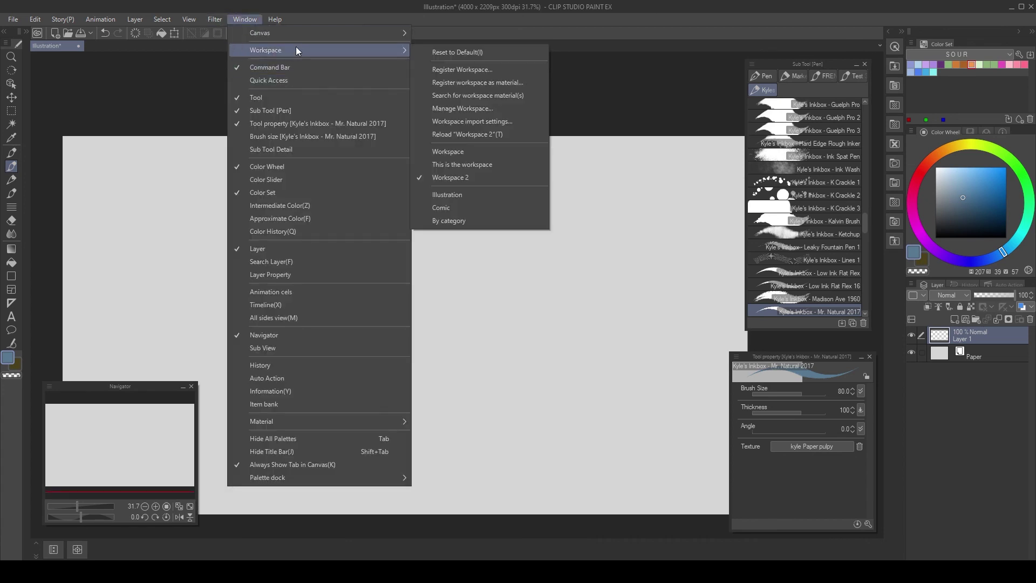
{"action": "left_click", "coordinate": [477, 54]}
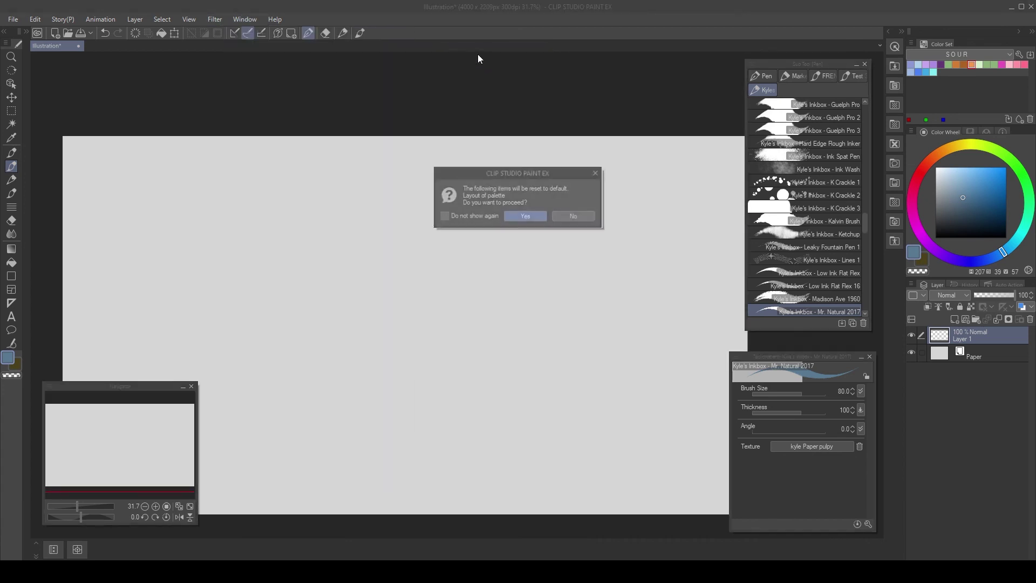
{"action": "left_click", "coordinate": [532, 215]}
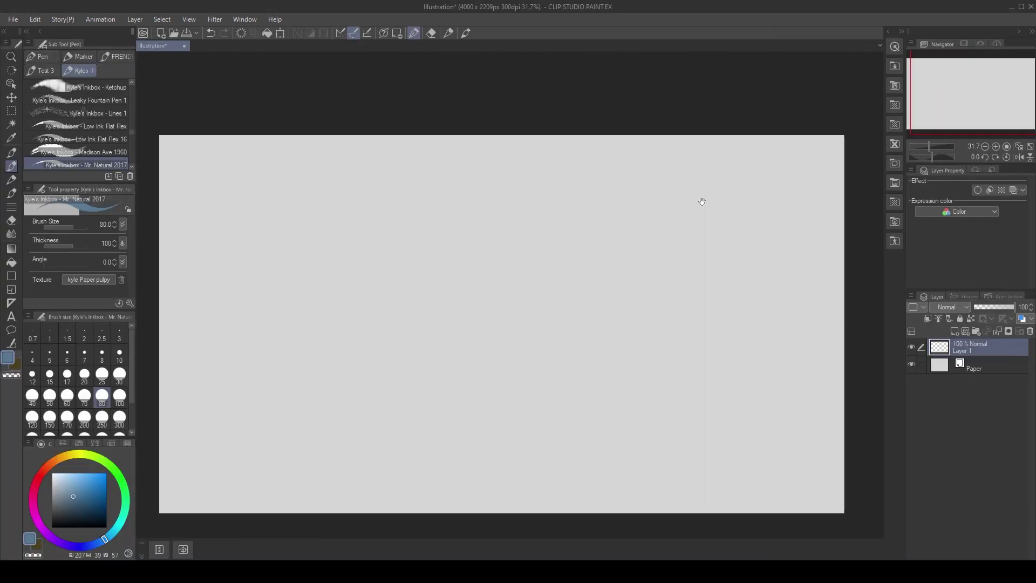
Step: Load the registered workspace named Workspace
{"action": "left_click", "coordinate": [244, 20]}
{"action": "mouse_move", "coordinate": [312, 50]}
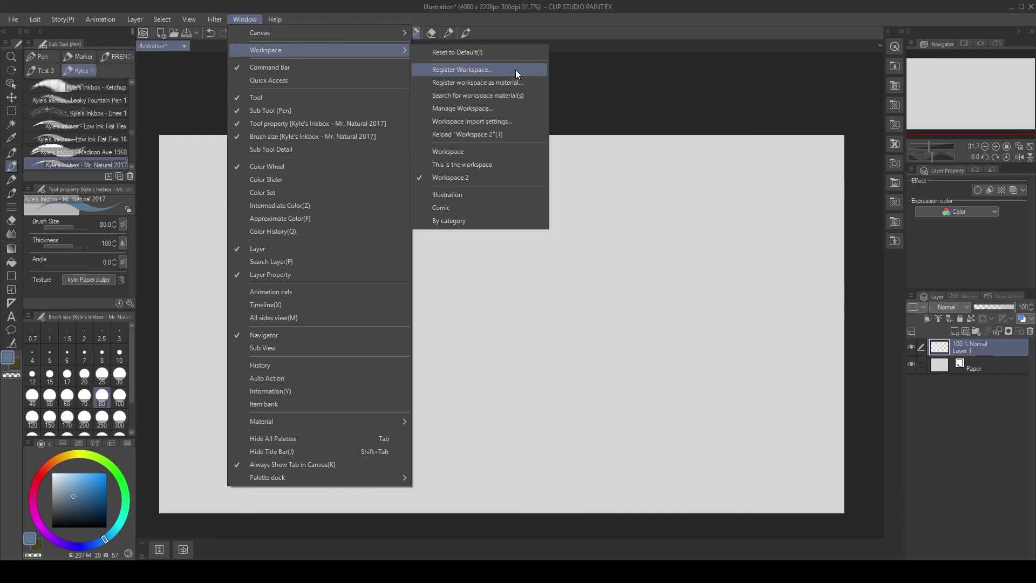
{"action": "left_click", "coordinate": [496, 154]}
{"action": "left_click", "coordinate": [622, 245]}
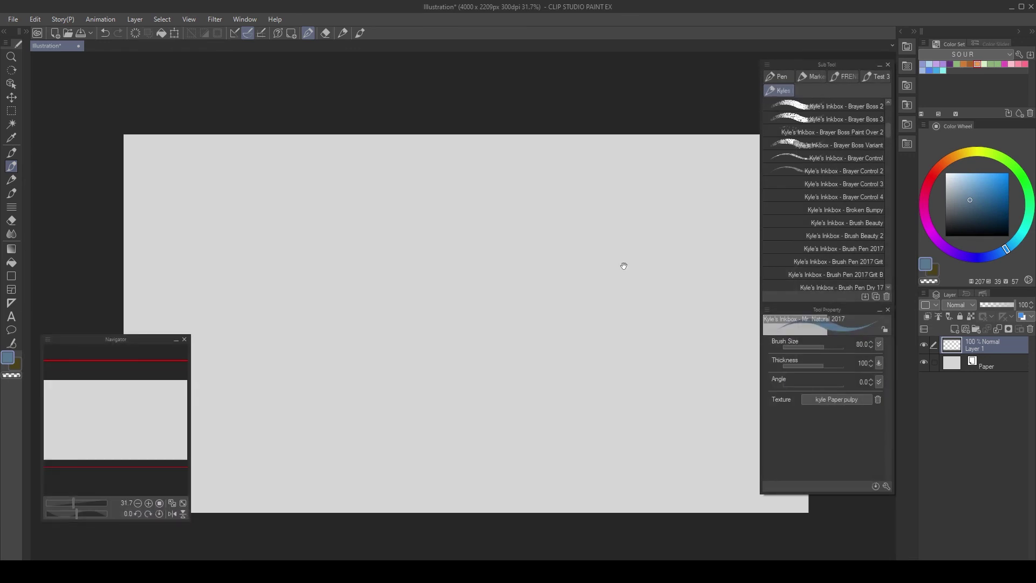
Step: Draw two blue eyes and a curved smiling mouth on Layer 1 with the Mr. Natural 2017 pen
{"action": "left_click_drag", "start_coordinate": [398, 163], "coordinate": [580, 244]}
{"action": "key", "text": "ctrl+alt+space"}
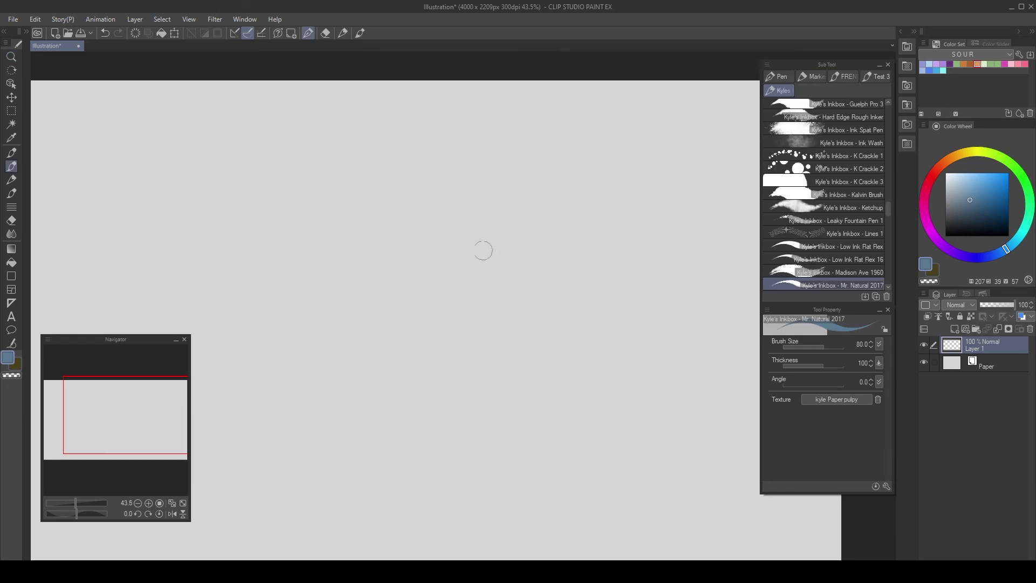
{"action": "left_click_drag", "start_coordinate": [448, 287], "coordinate": [692, 305]}
Step: Change the drawing color to purple and draw two eyebrows and a round outline for the face
{"action": "left_click", "coordinate": [941, 246]}
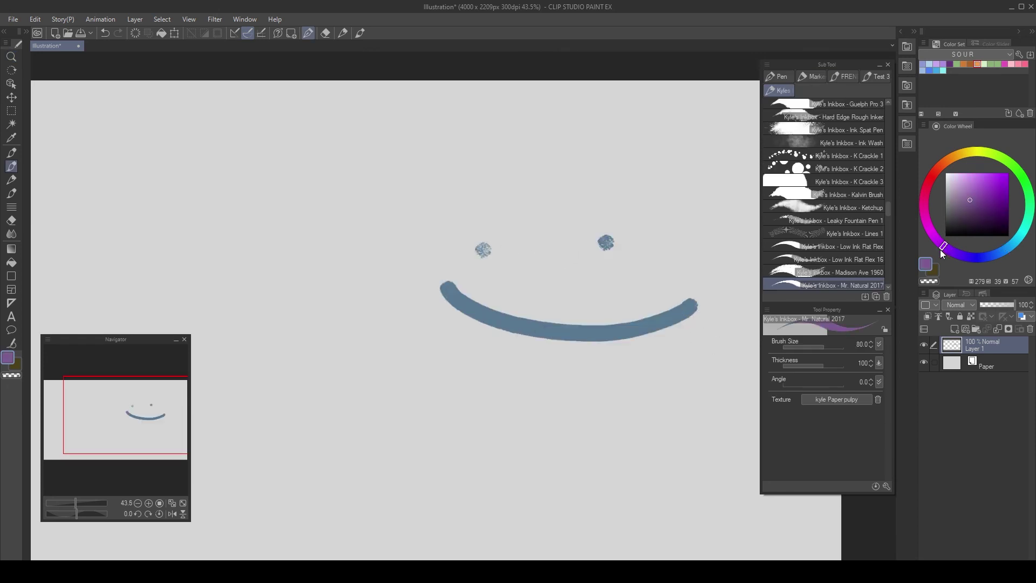
{"action": "left_click_drag", "start_coordinate": [423, 193], "coordinate": [507, 209]}
{"action": "left_click_drag", "start_coordinate": [595, 203], "coordinate": [706, 185]}
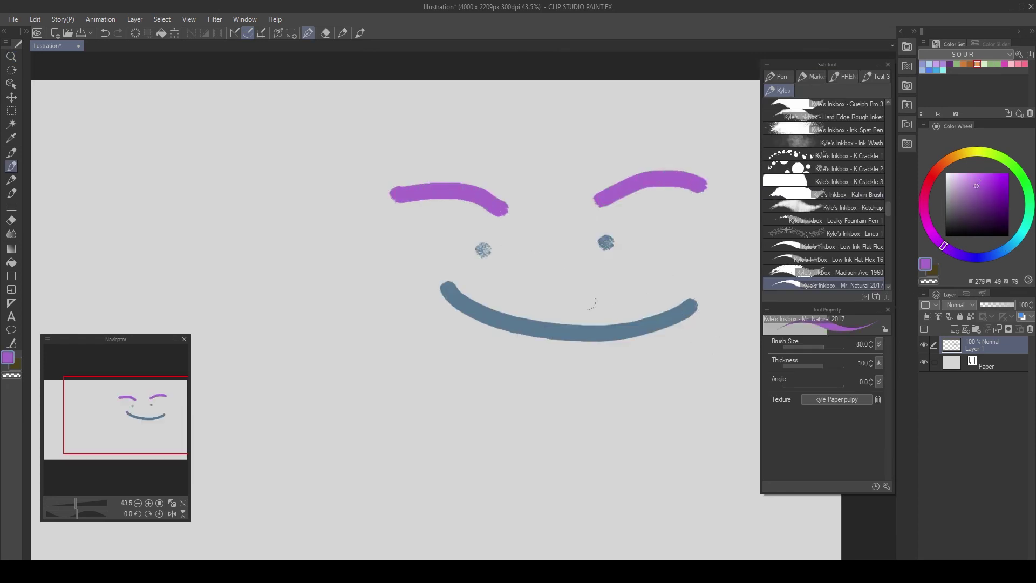
{"action": "mouse_move", "coordinate": [587, 98]}
{"action": "left_mouse_down"}
{"action": "mouse_move", "coordinate": [409, 135]}
{"action": "mouse_move", "coordinate": [383, 335]}
{"action": "mouse_move", "coordinate": [548, 430]}
{"action": "mouse_move", "coordinate": [753, 341]}
{"action": "mouse_move", "coordinate": [732, 184]}
{"action": "mouse_move", "coordinate": [573, 87]}
{"action": "left_mouse_up"}
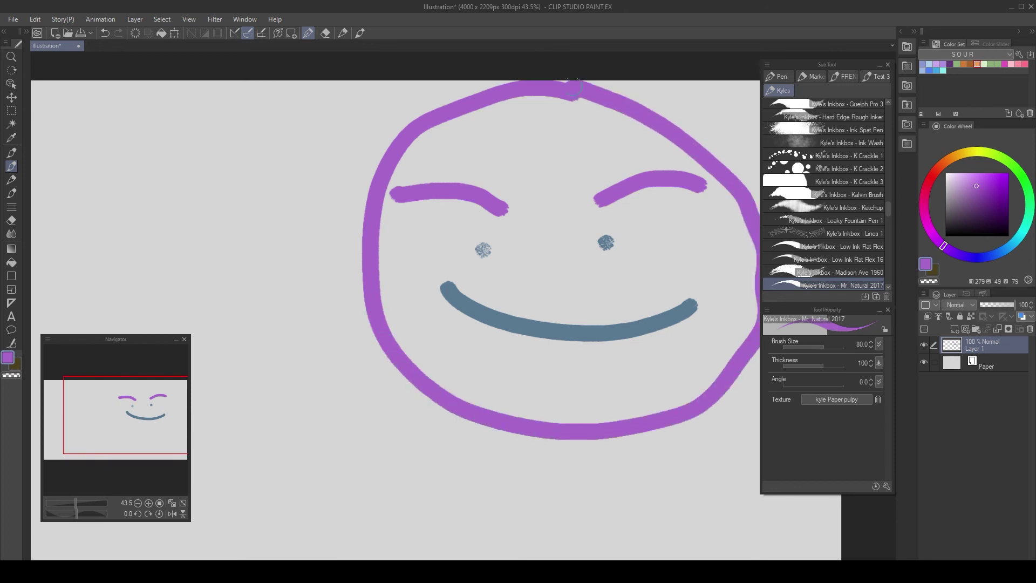